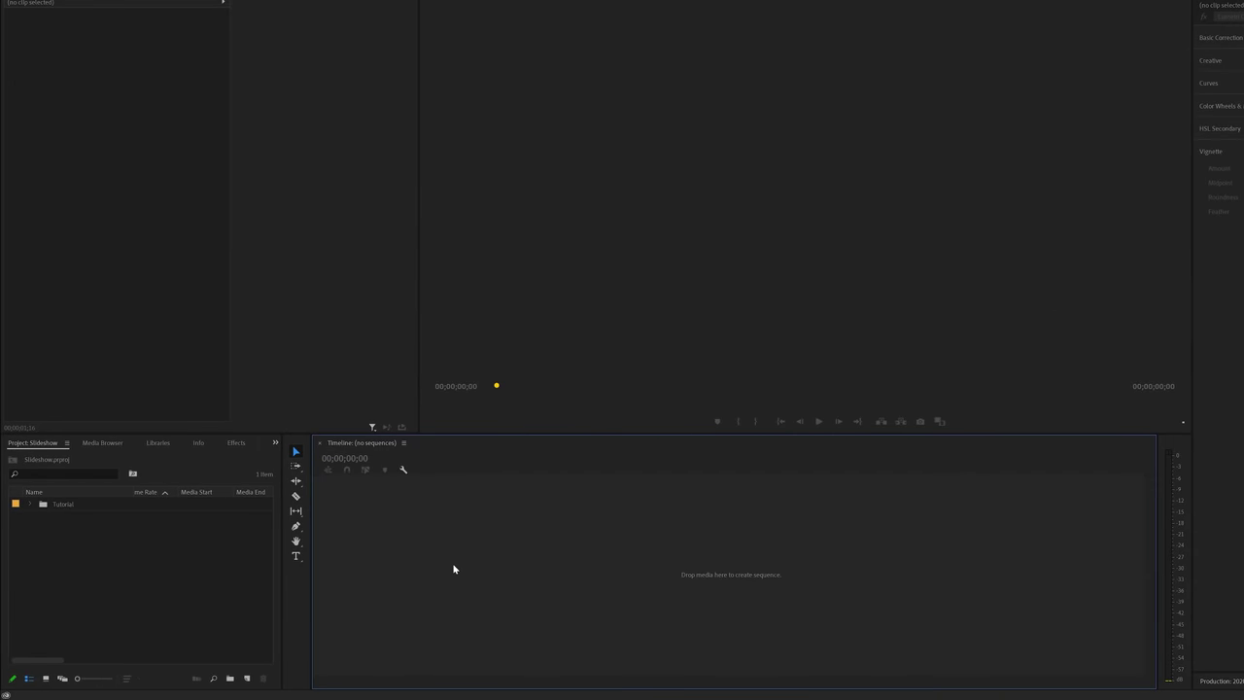
Create a new DSLR 1080p30 sequence named 'Slideshow'
click(246, 678)
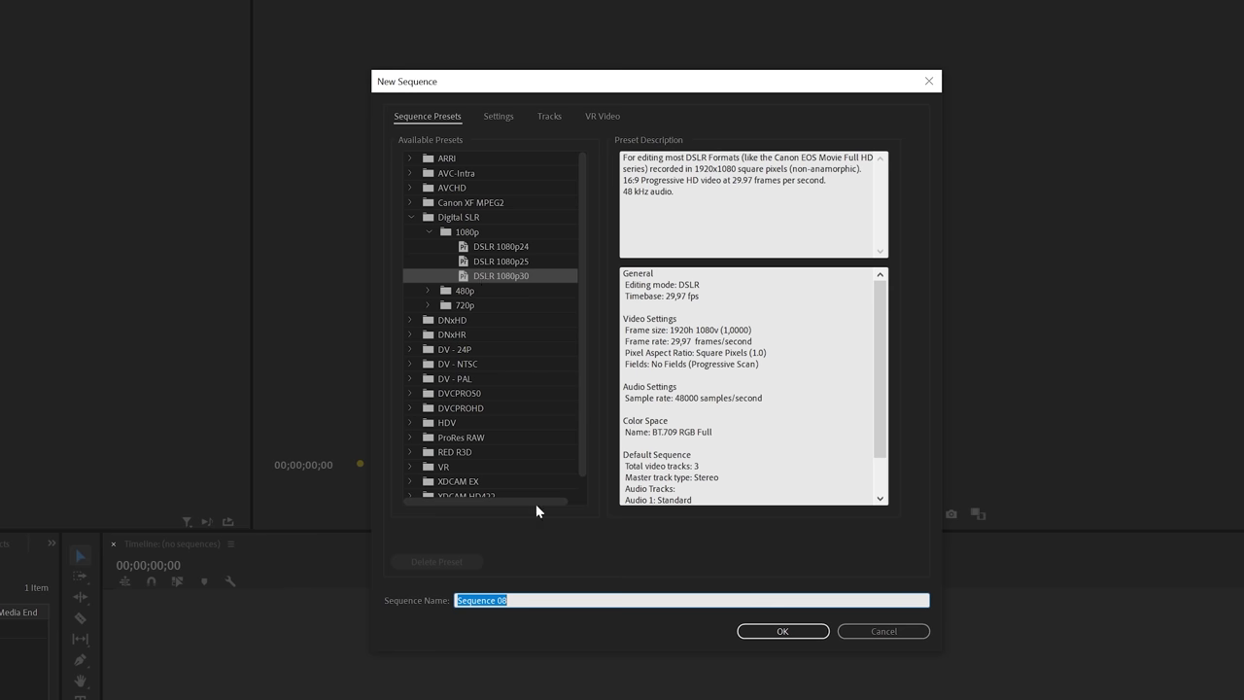
click(515, 600)
double_click(516, 599)
text(Slideshow)
click(741, 632)
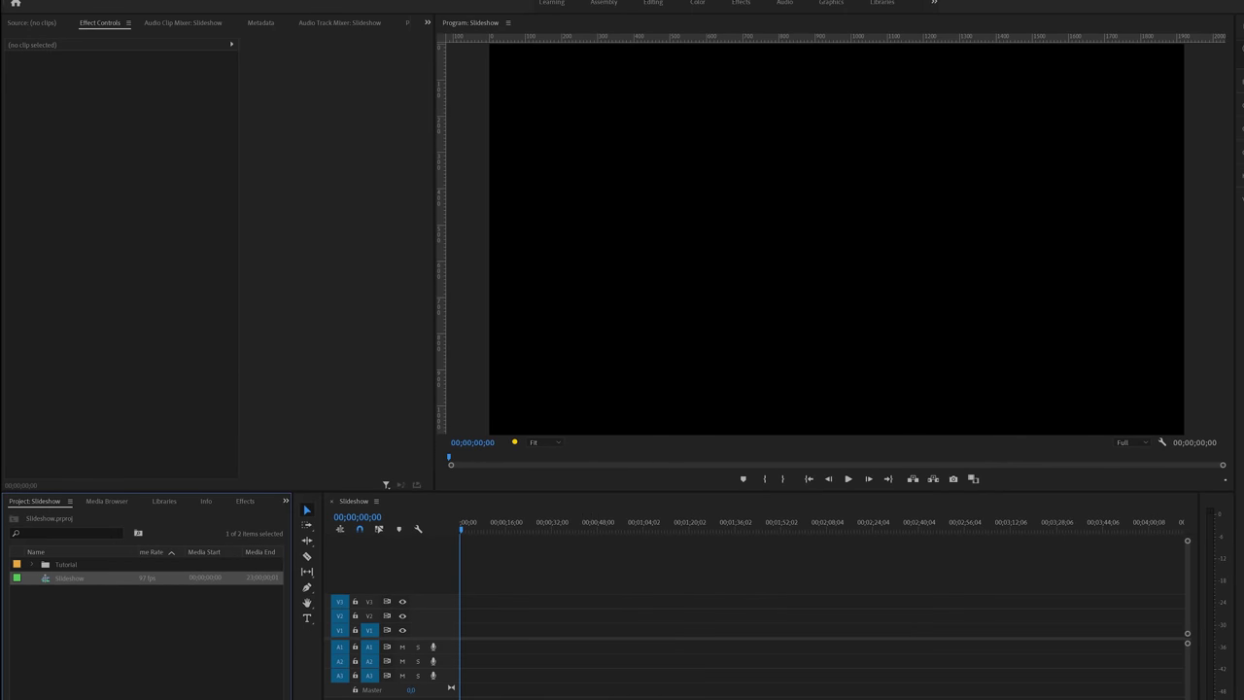
key(alt+Tab)
Drag the beach, spring nature, sunflower and whale shark photos from Envato Photos onto the timeline
drag(655, 160, 985, 115)
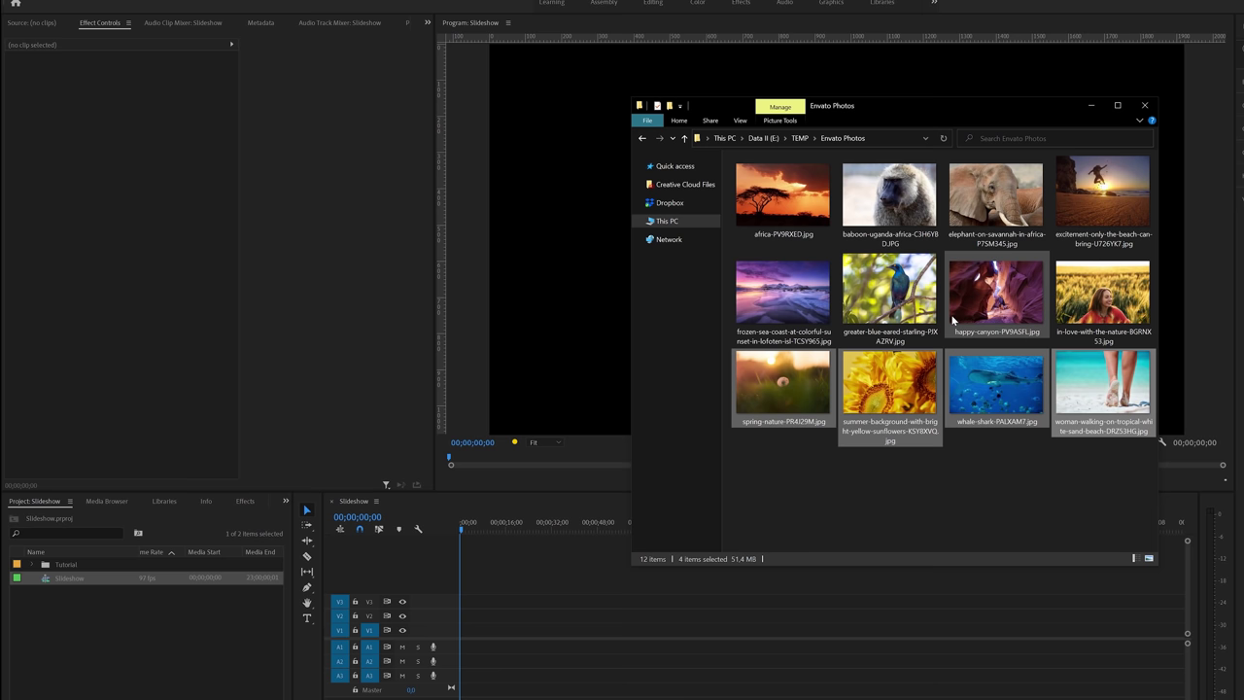
drag(783, 398, 470, 622)
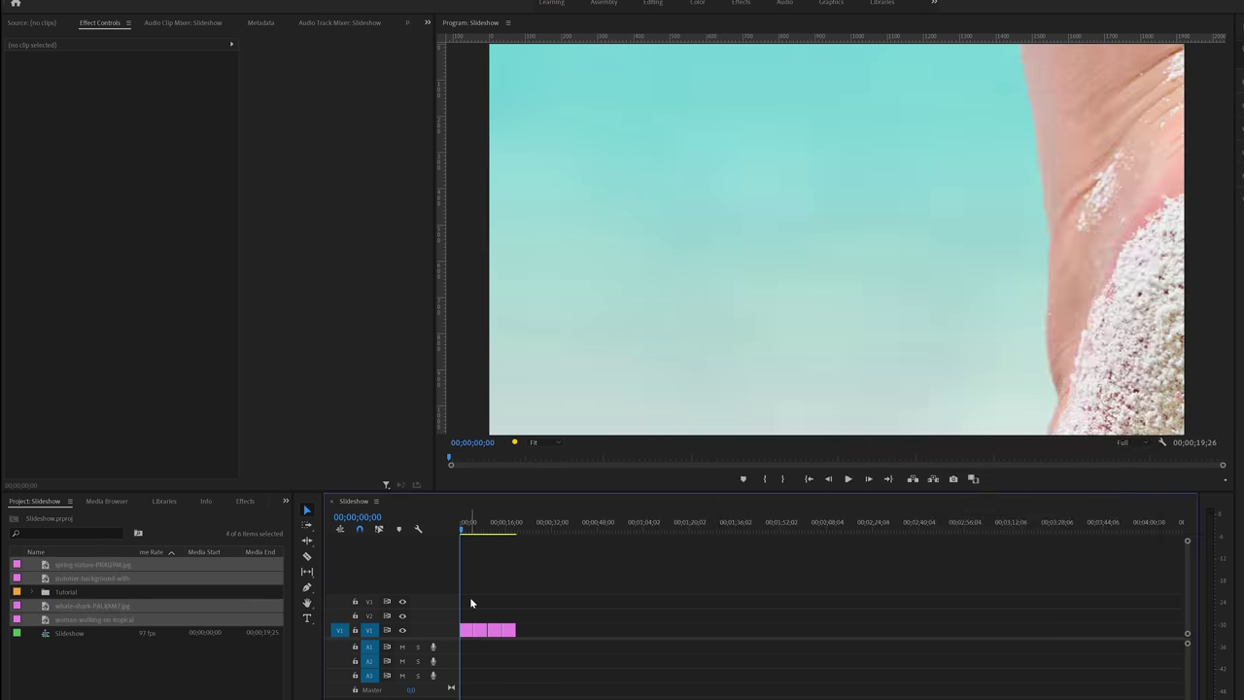
drag(821, 699, 645, 673)
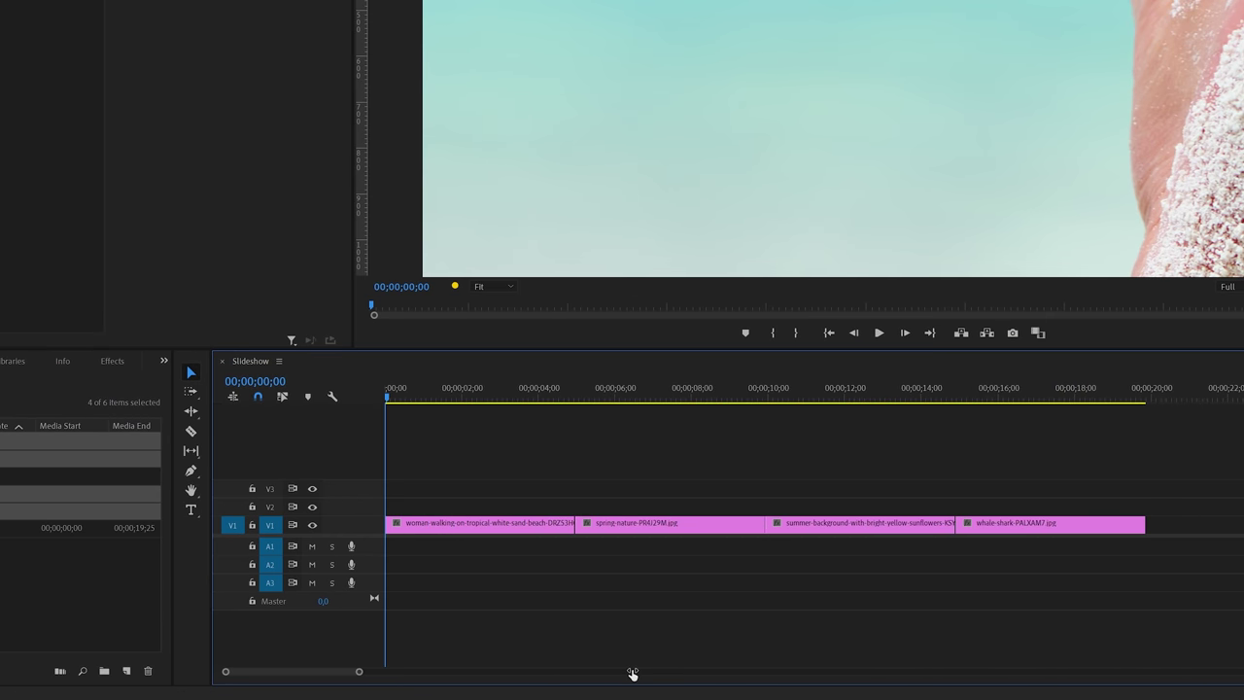
click(552, 394)
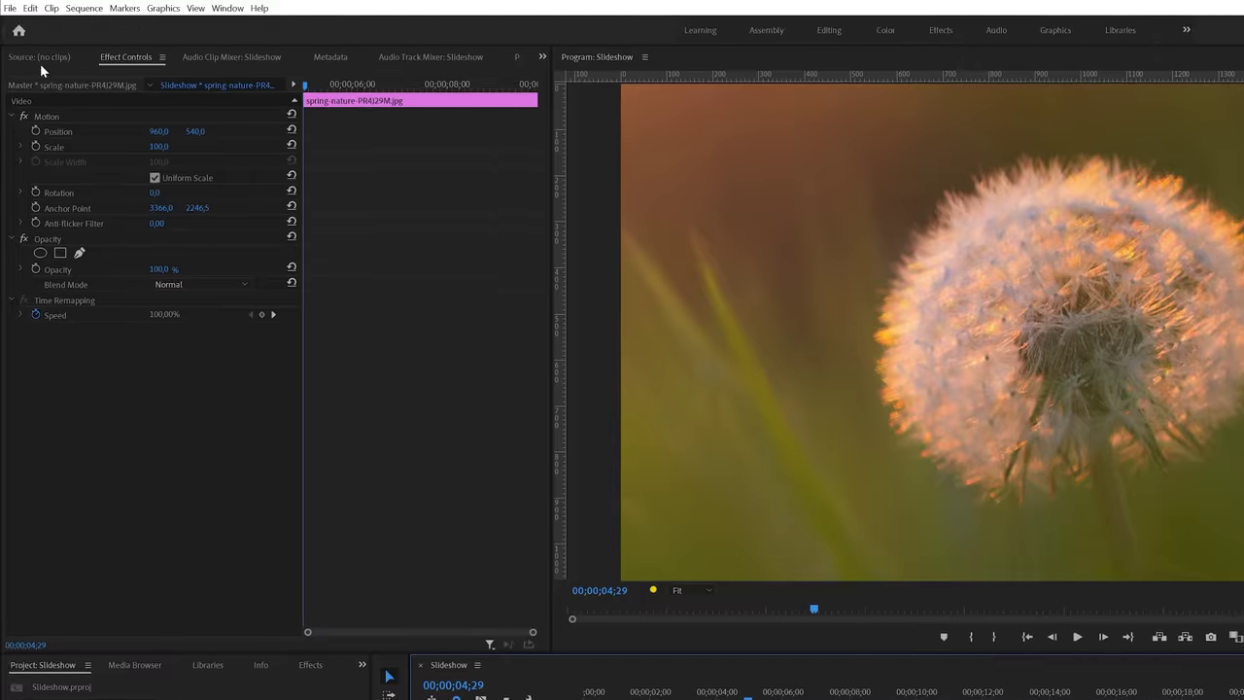
click(30, 8)
mouse_move(110, 444)
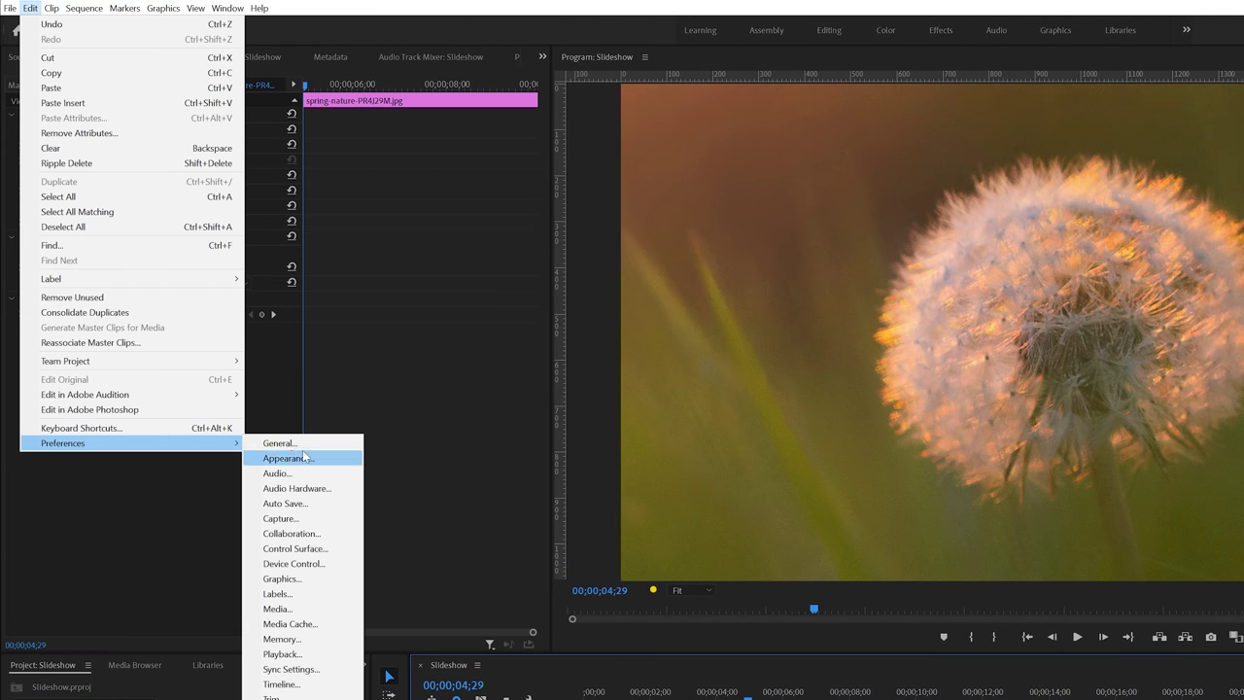
click(329, 685)
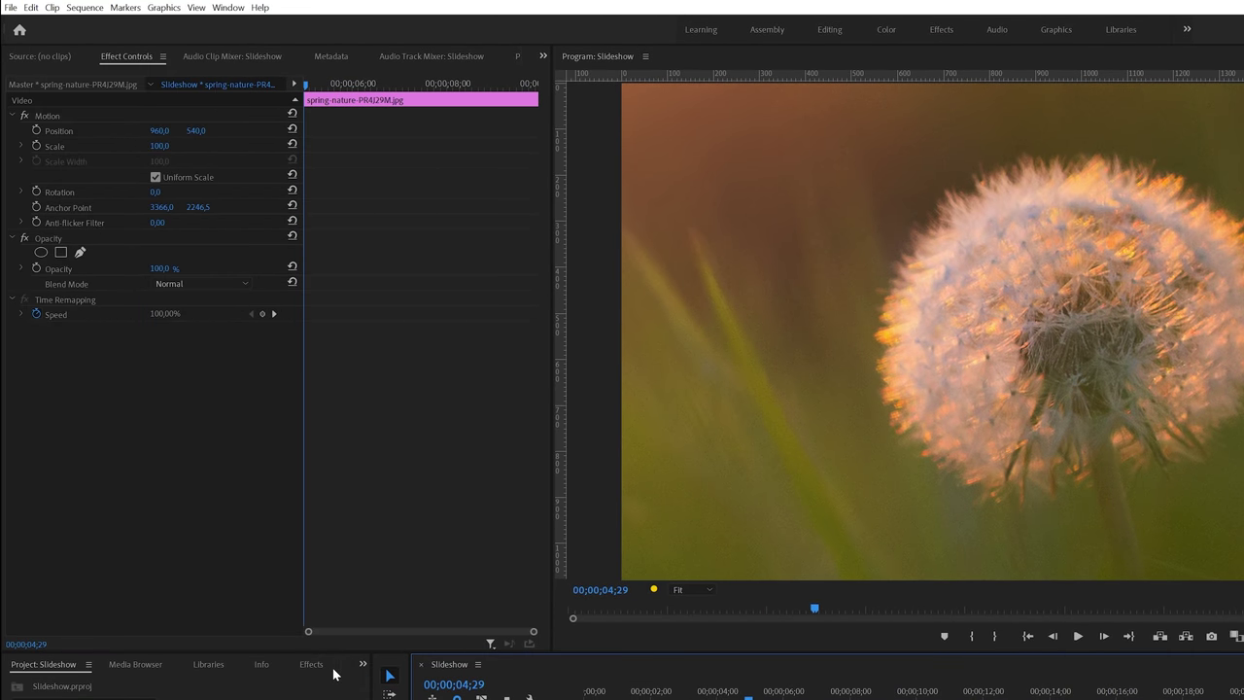
click(317, 75)
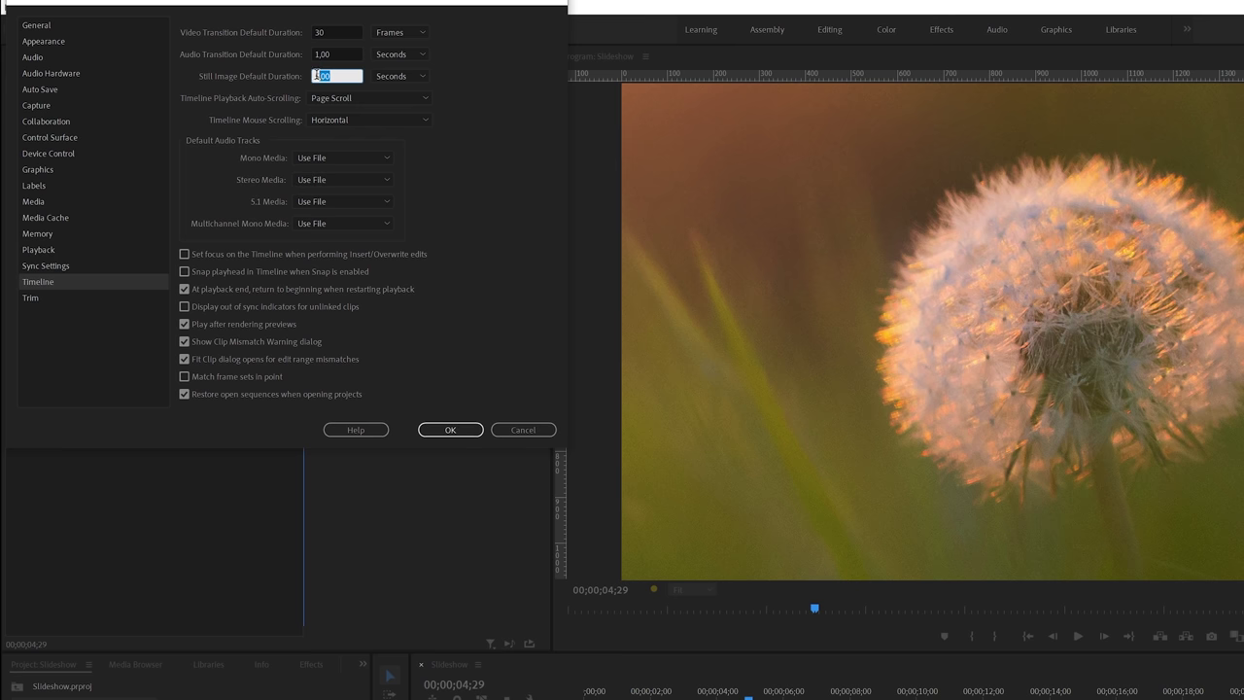
click(463, 426)
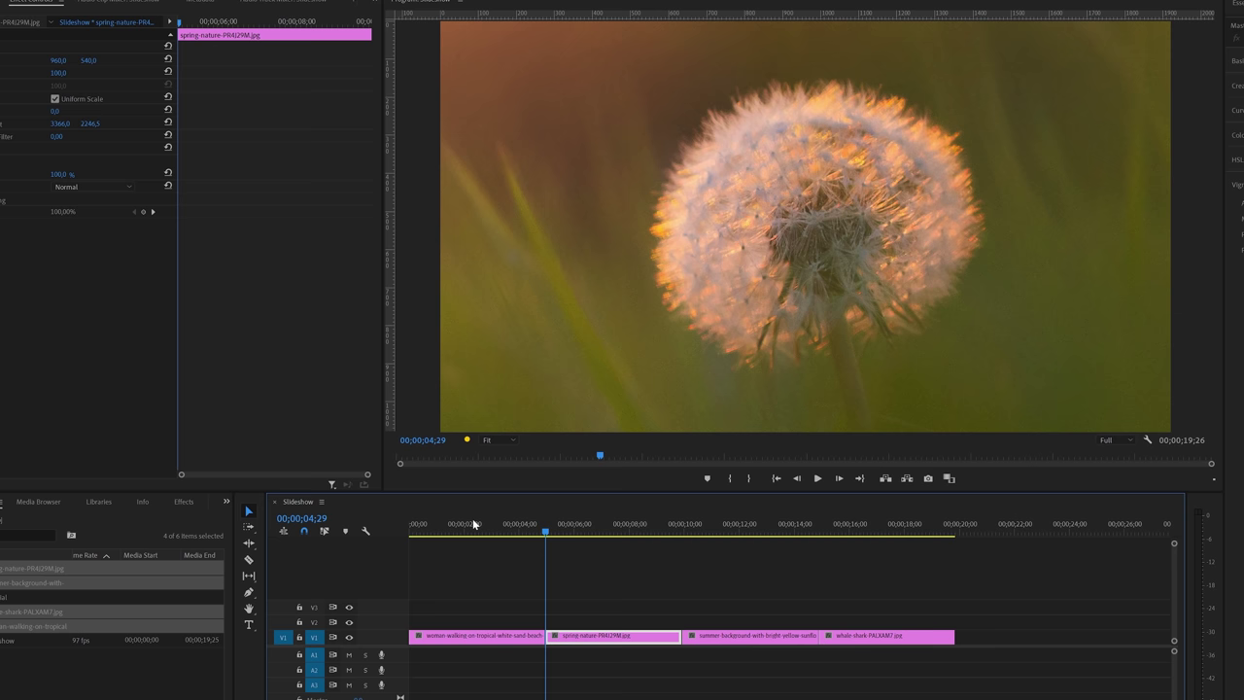
Apply Set to Frame Size to all four V1 photo clips and scrub to check them
drag(474, 525, 726, 526)
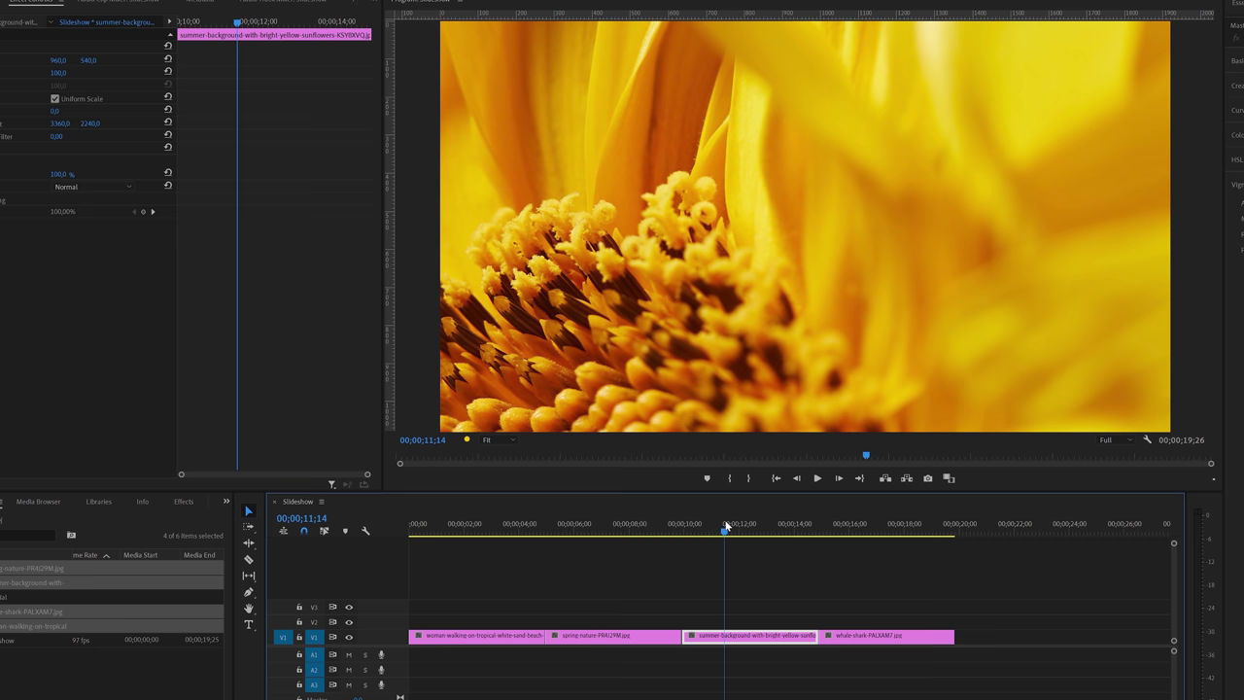
drag(481, 593, 853, 653)
right_click(731, 640)
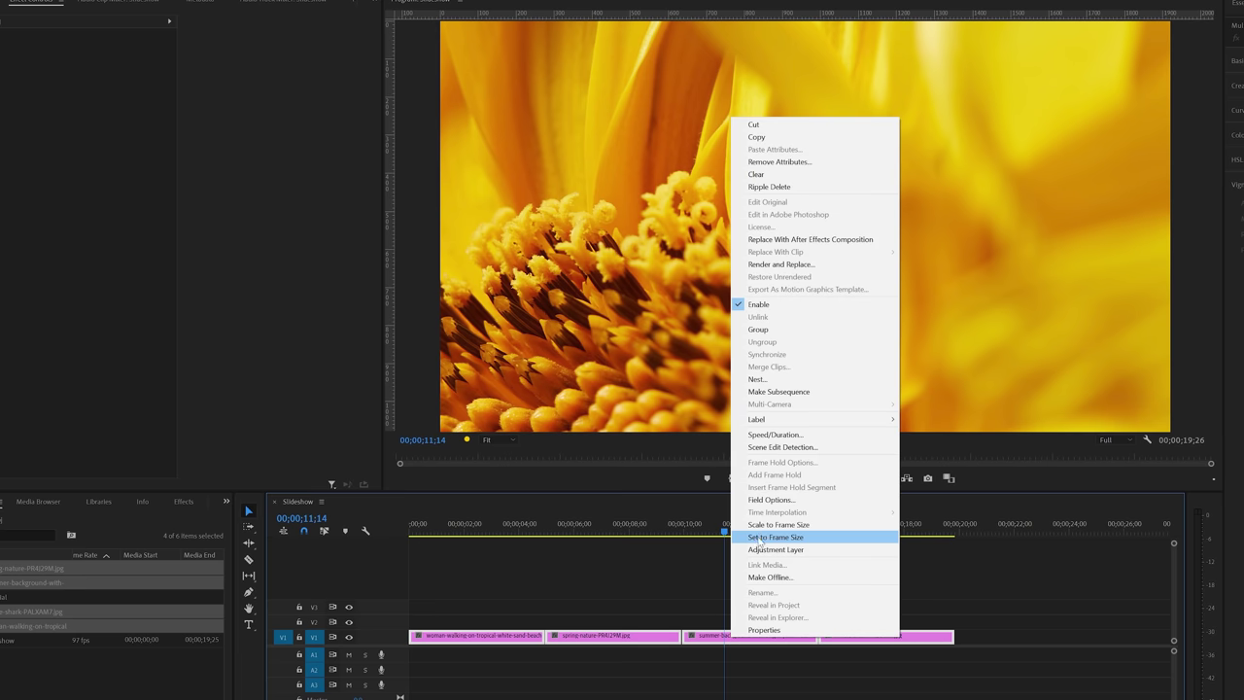
click(760, 525)
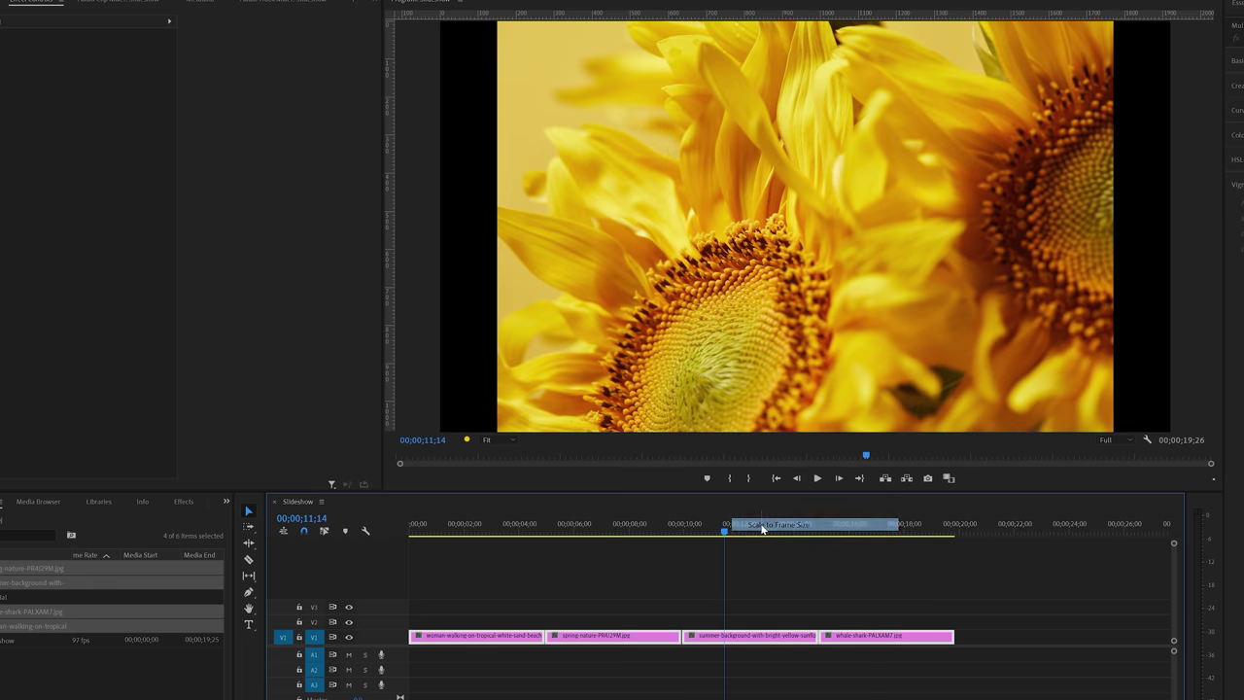
click(688, 529)
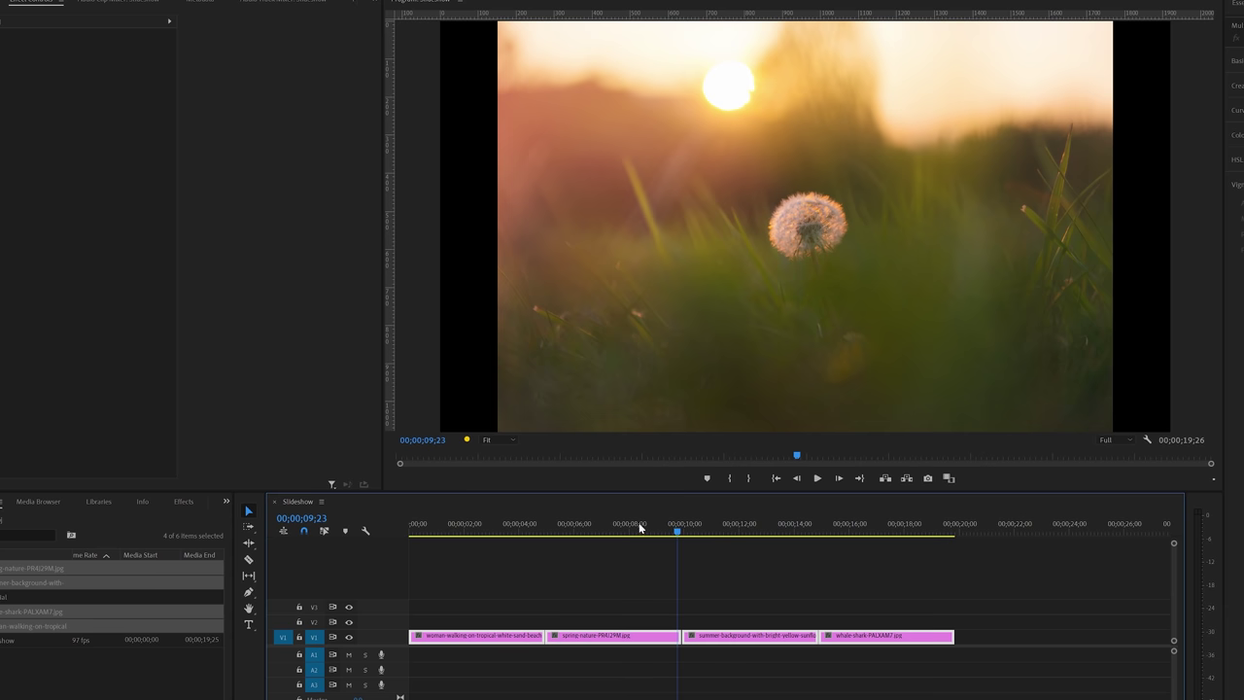
click(492, 531)
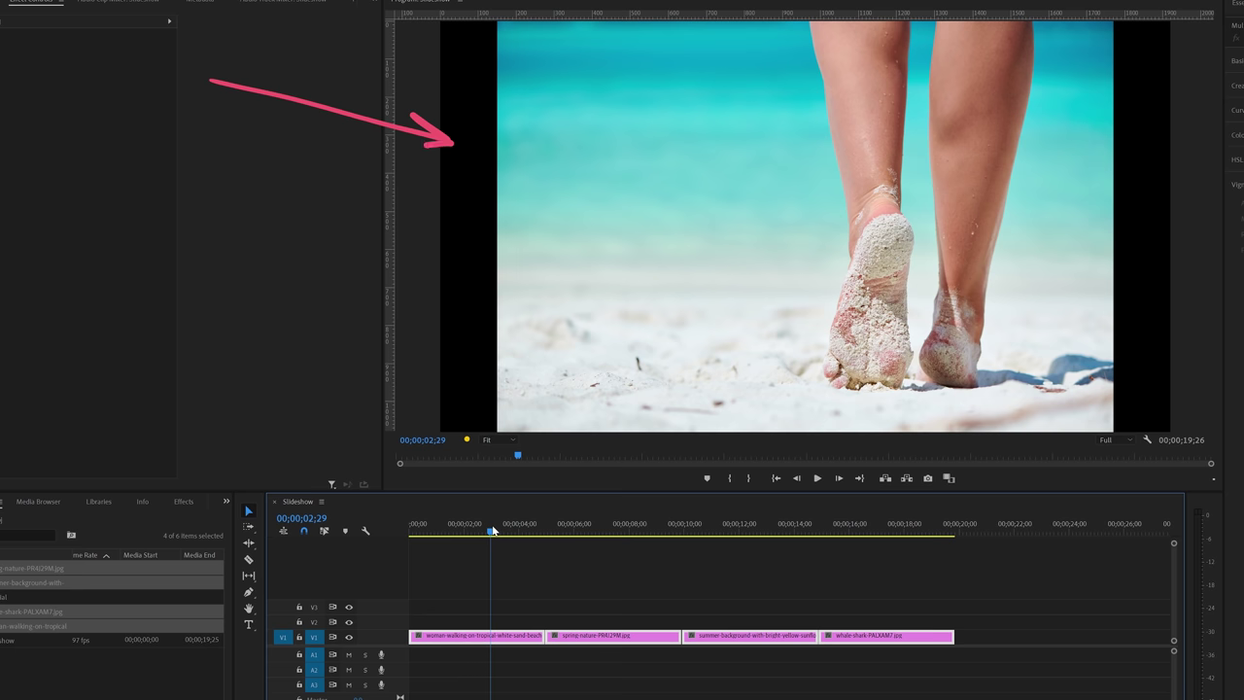
Scale the beach, dandelion and sunflower photos to about 121 and the whale shark to 110
click(468, 640)
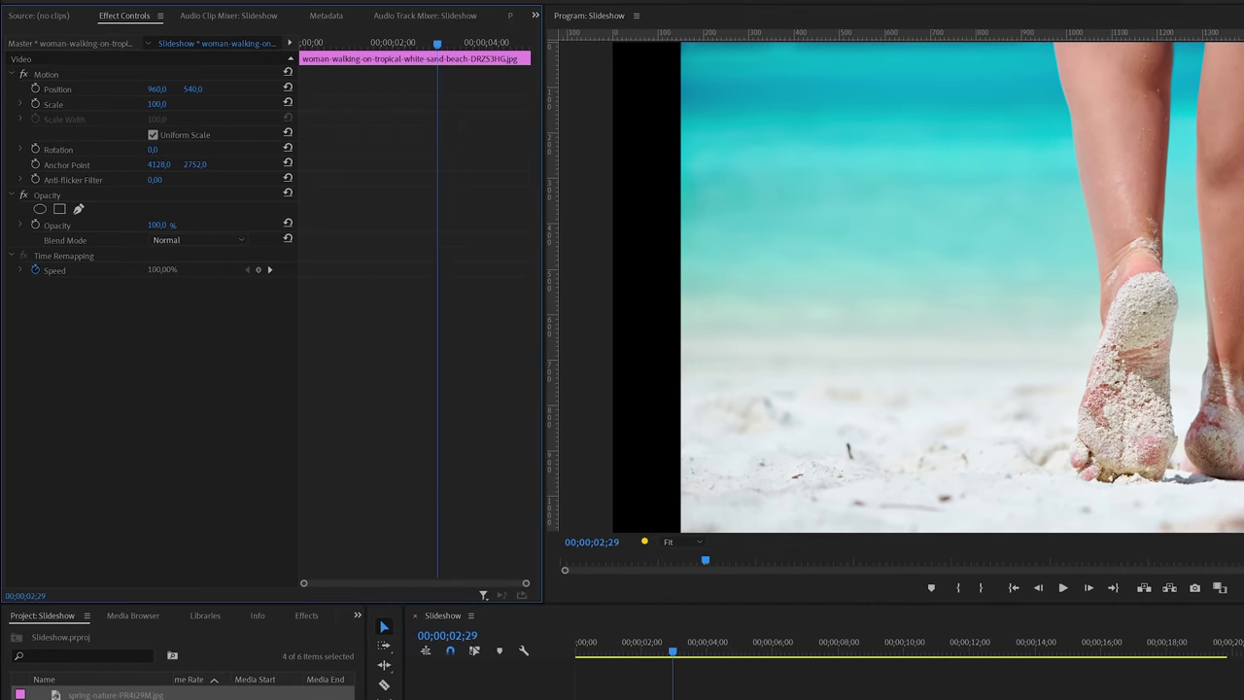
drag(58, 72, 65, 72)
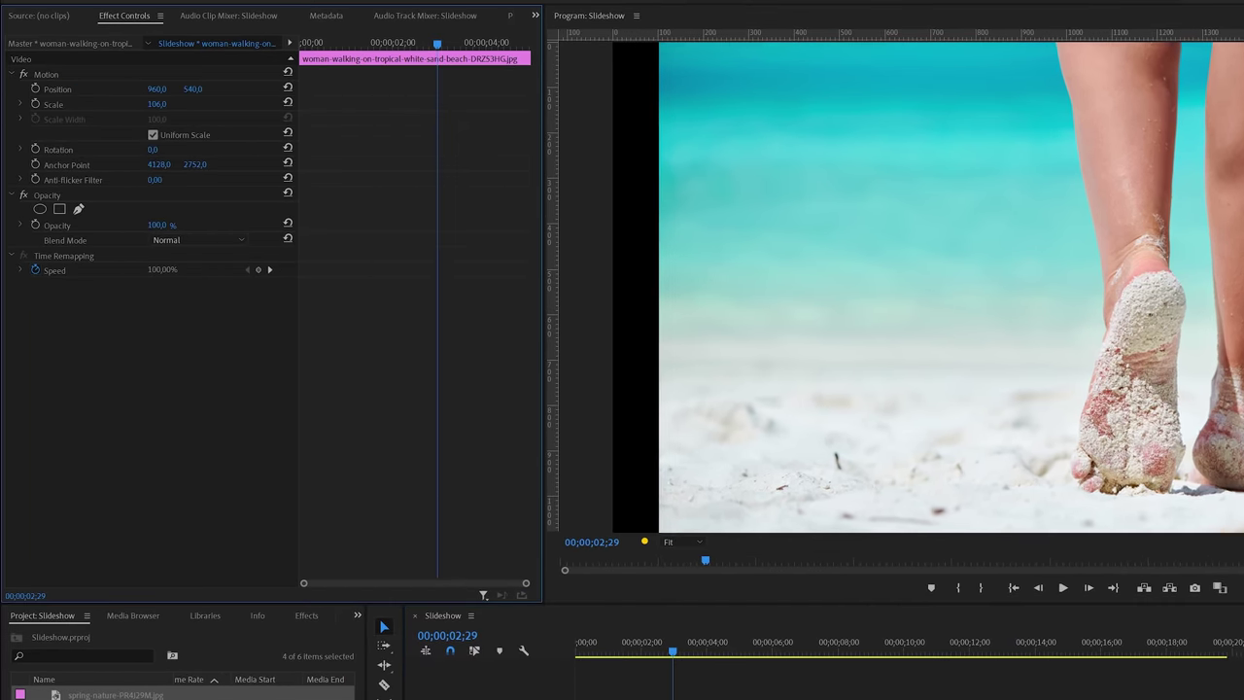
drag(156, 104, 171, 104)
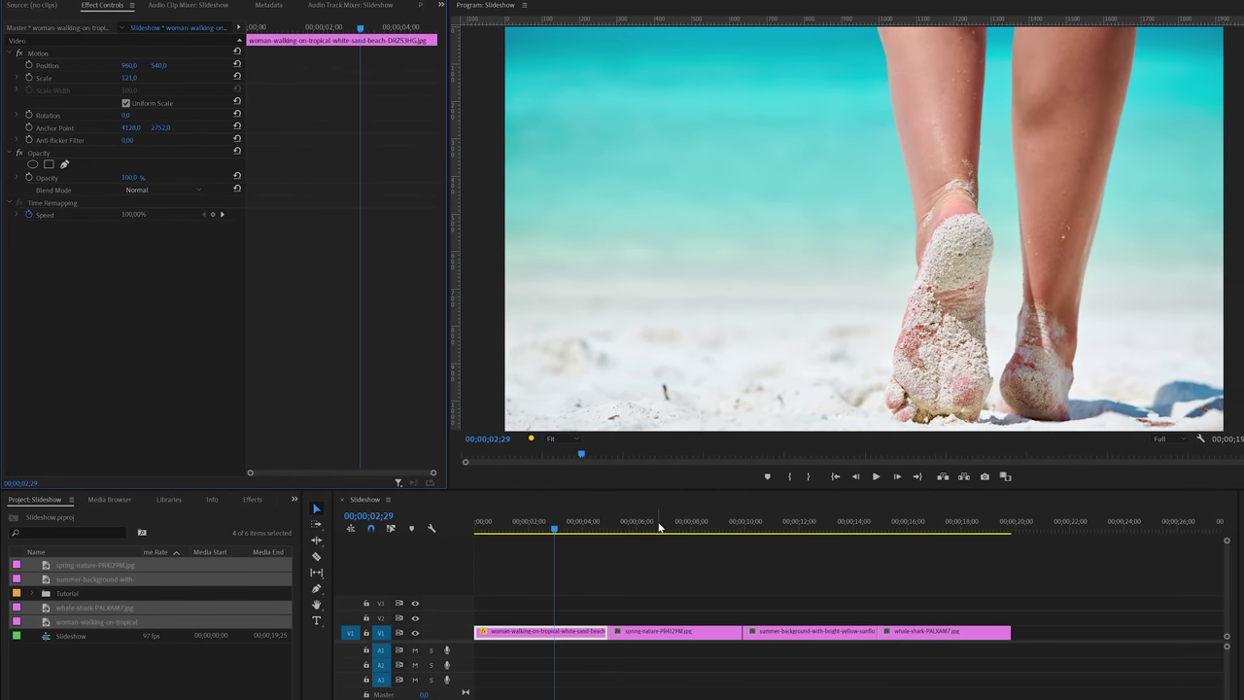
click(702, 564)
drag(135, 83, 146, 83)
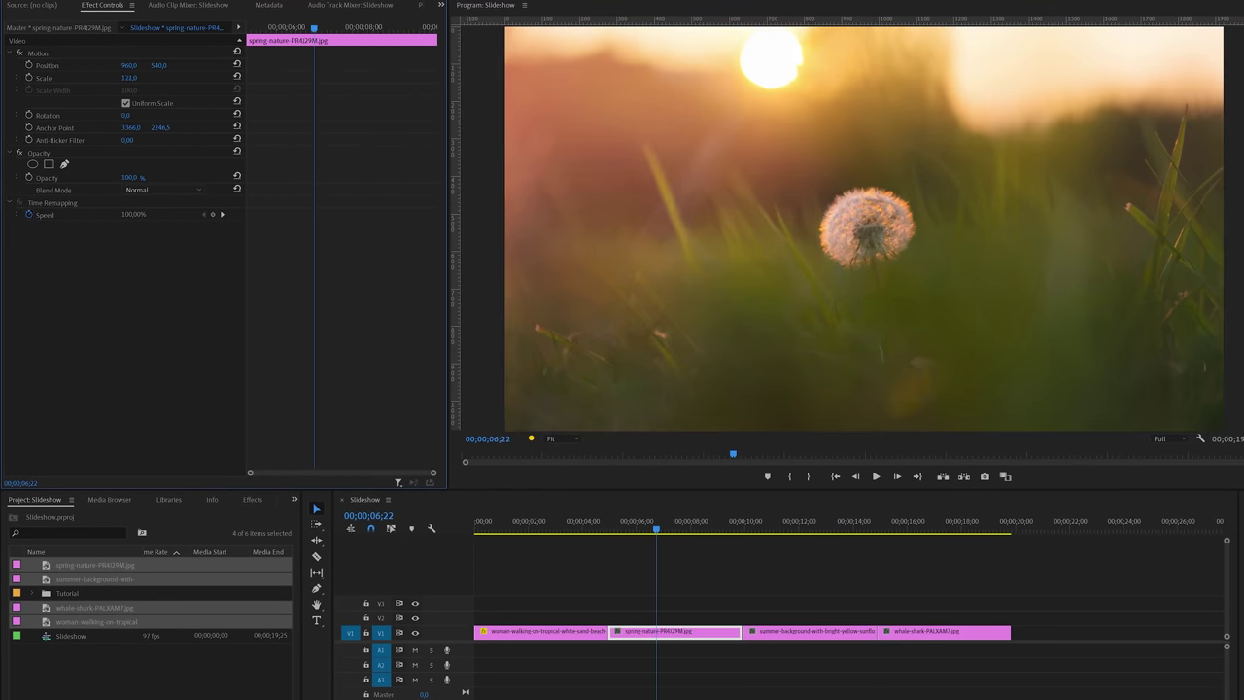
click(799, 531)
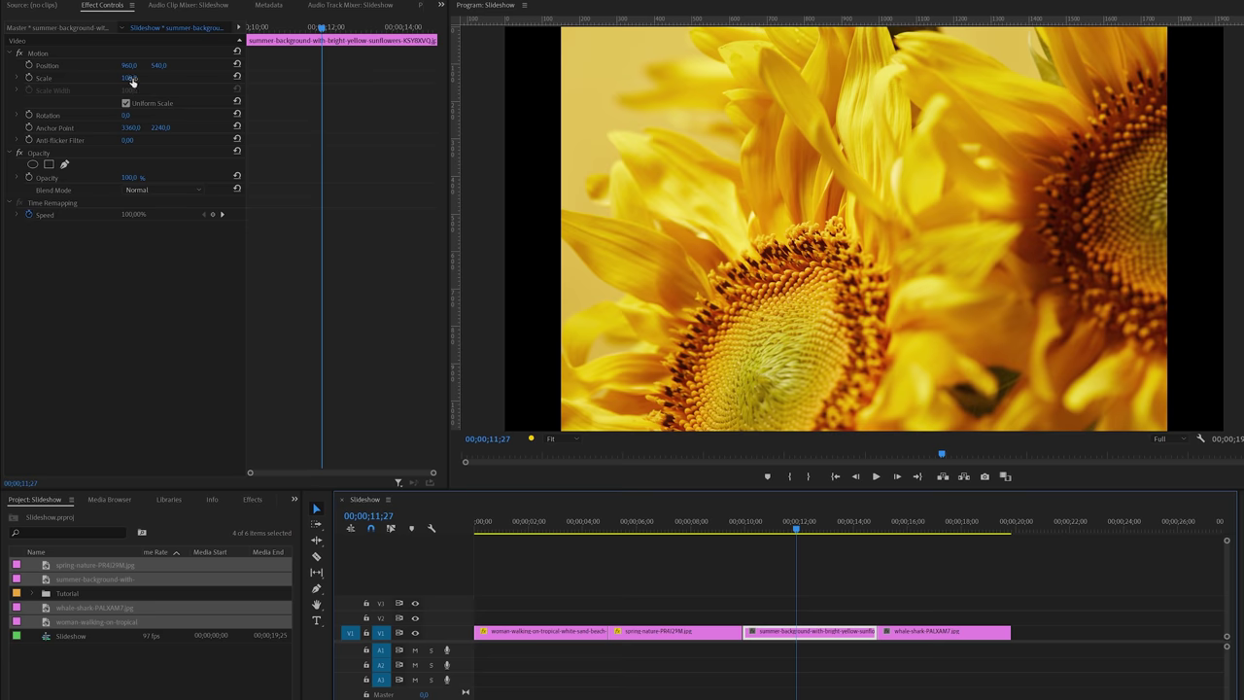
drag(132, 82, 147, 83)
click(907, 530)
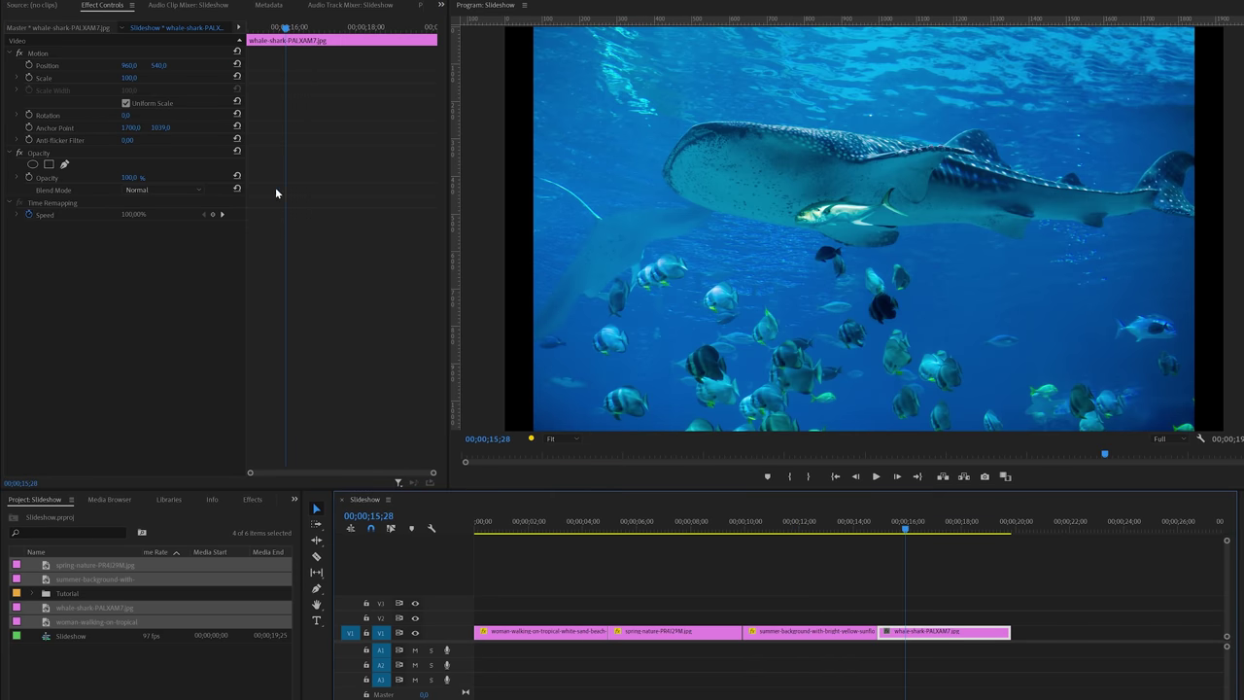
drag(139, 82, 154, 82)
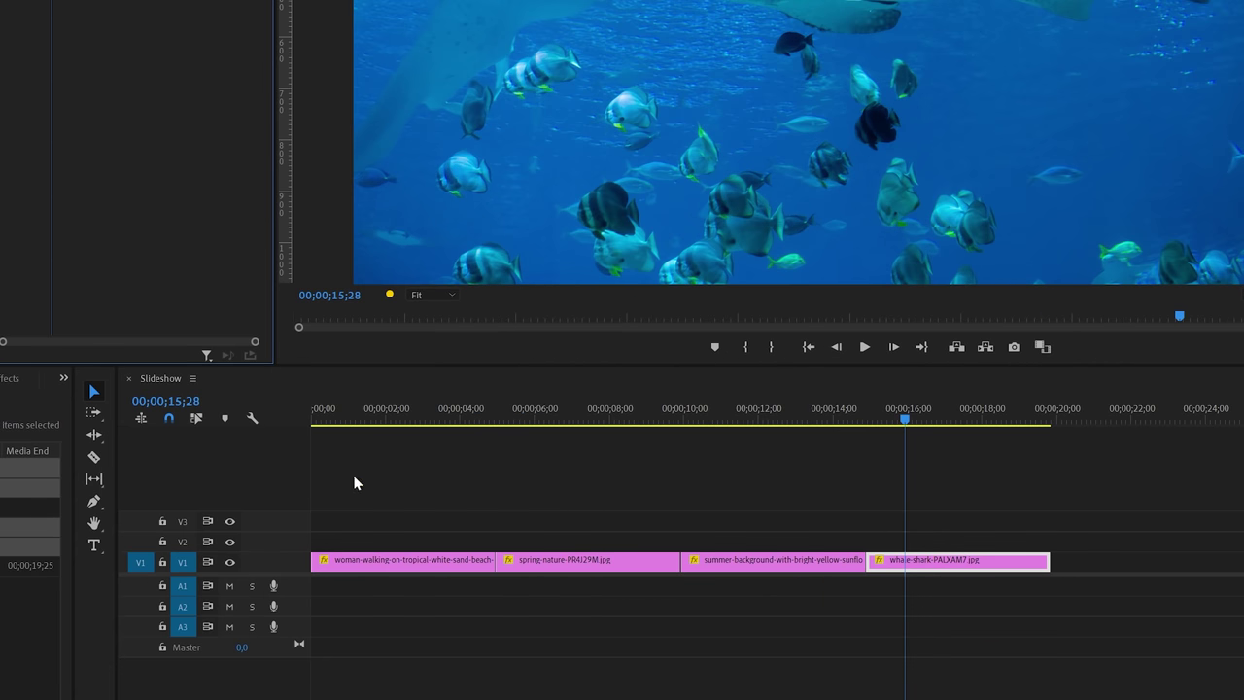
Alt-drag copies of the four V1 clips onto V2 and switch off V2's track output
drag(364, 488, 969, 588)
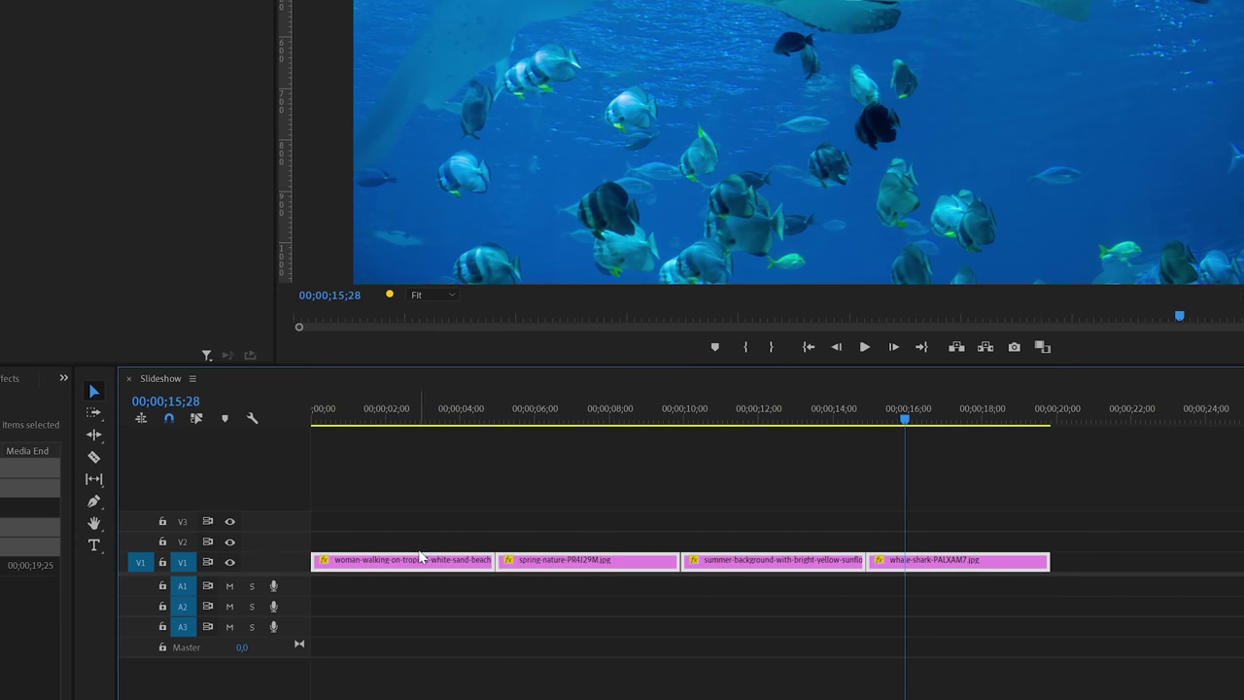
drag(418, 558, 419, 548)
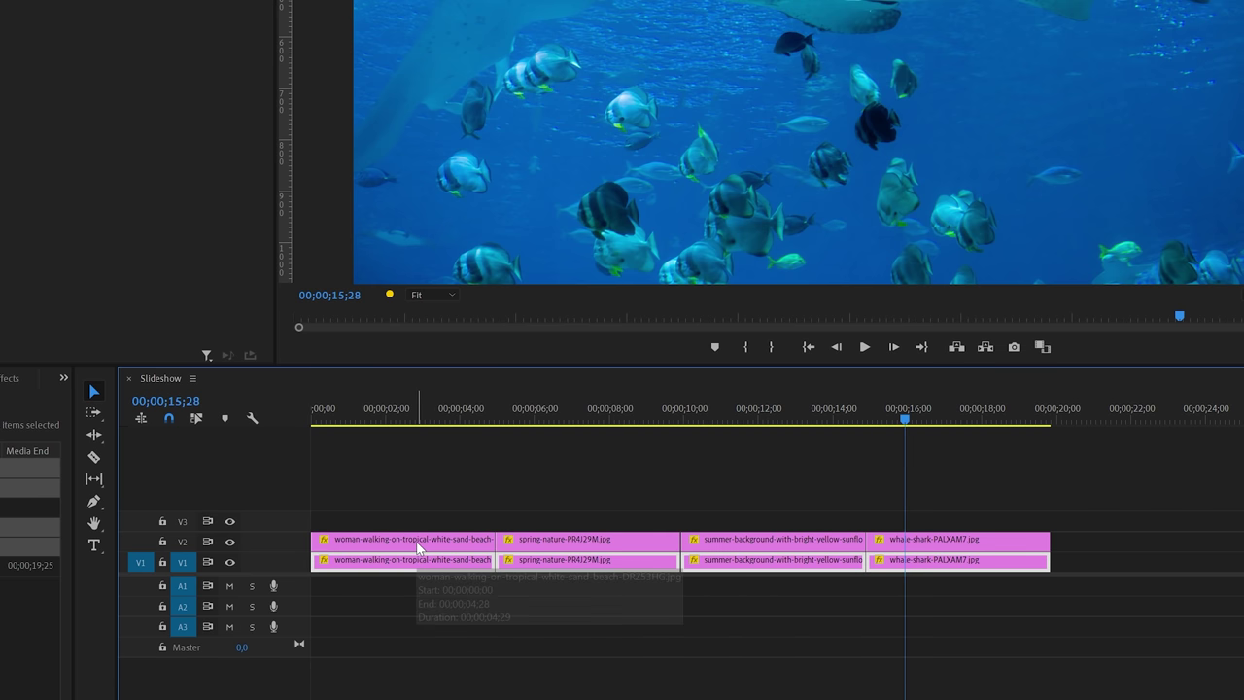
click(230, 543)
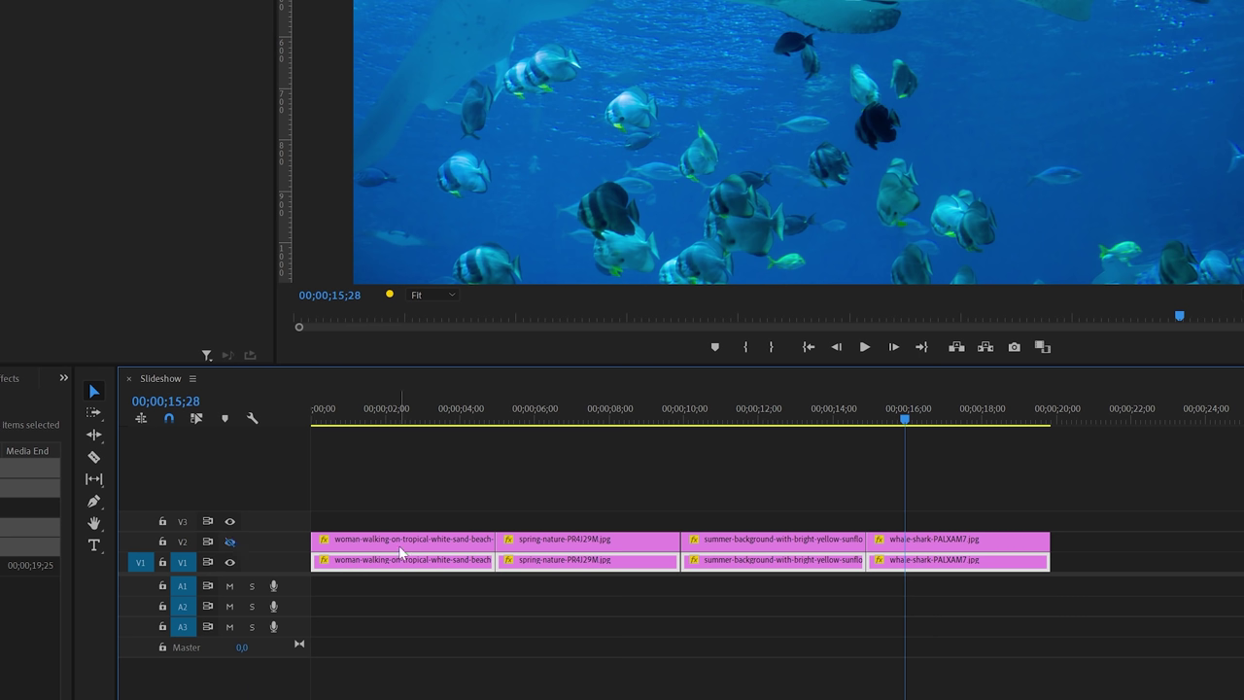
click(404, 409)
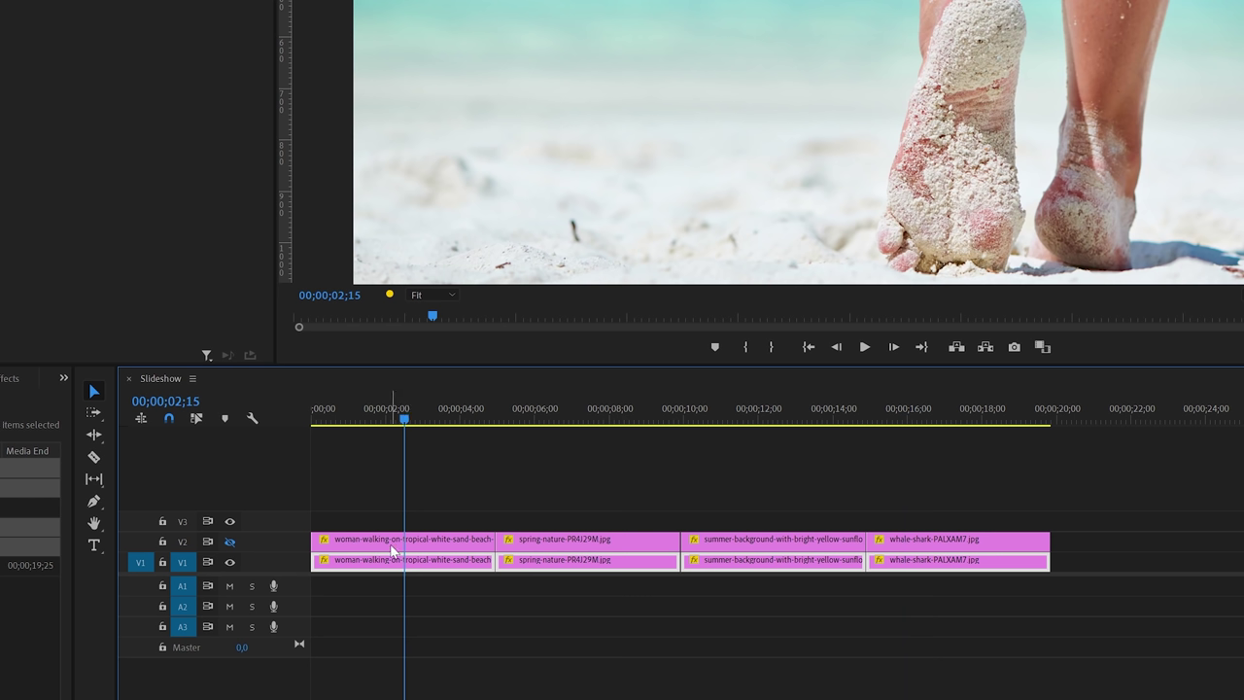
click(390, 563)
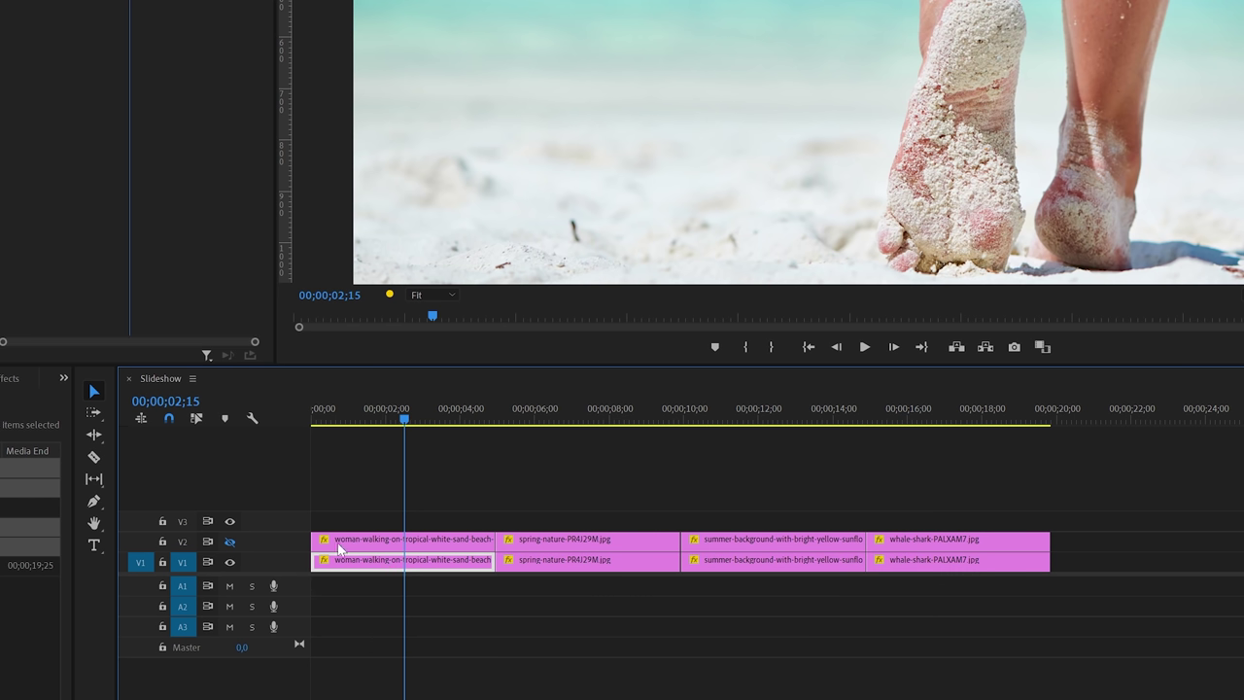
Find Gaussian Blur by searching 'gau' and apply it to the V1 beach clip
click(11, 379)
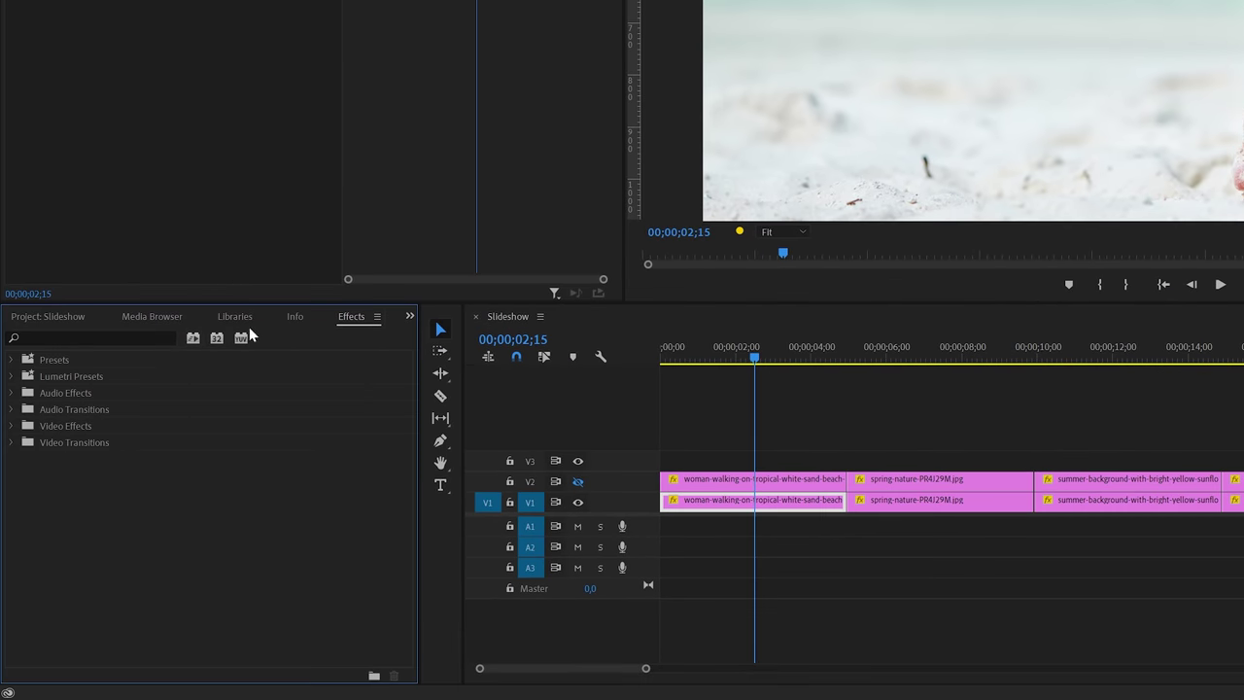
click(147, 338)
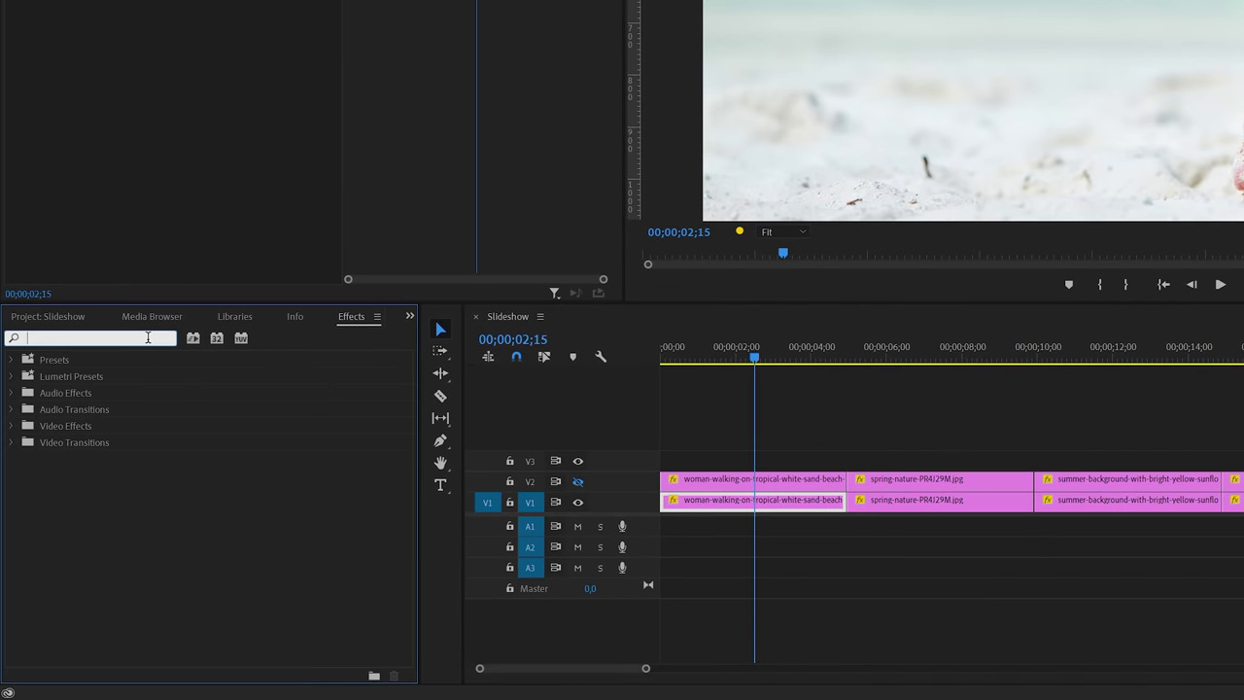
text(gaus)
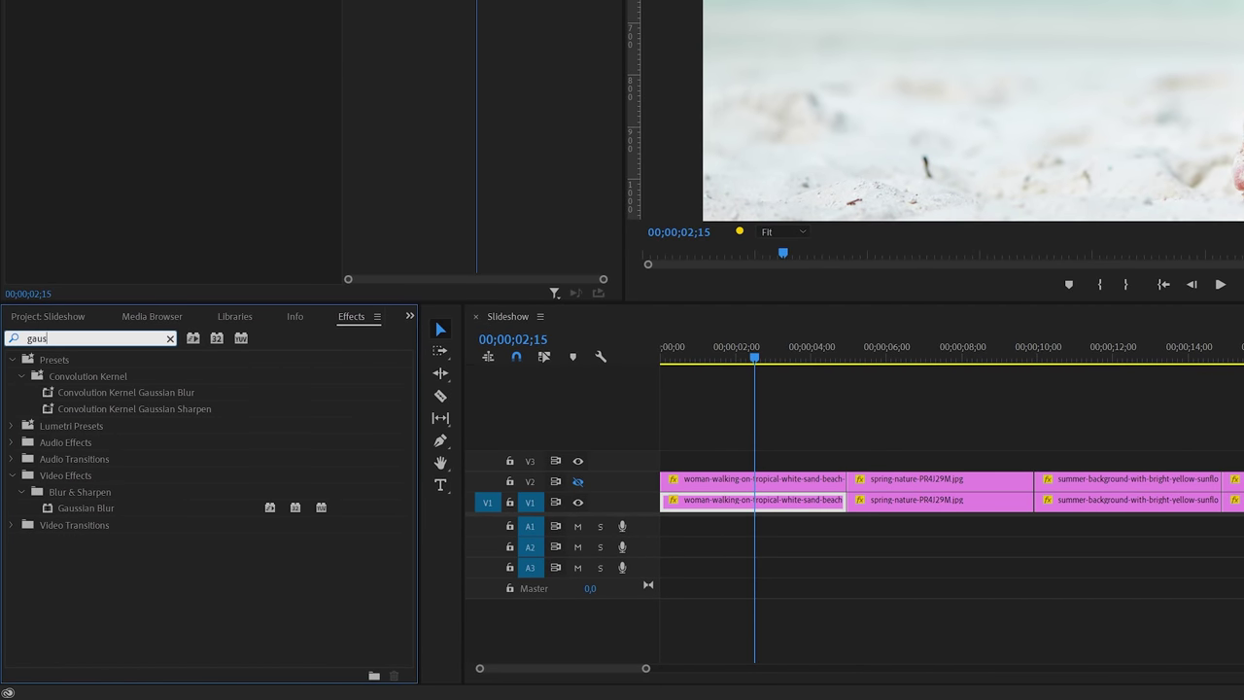
click(79, 509)
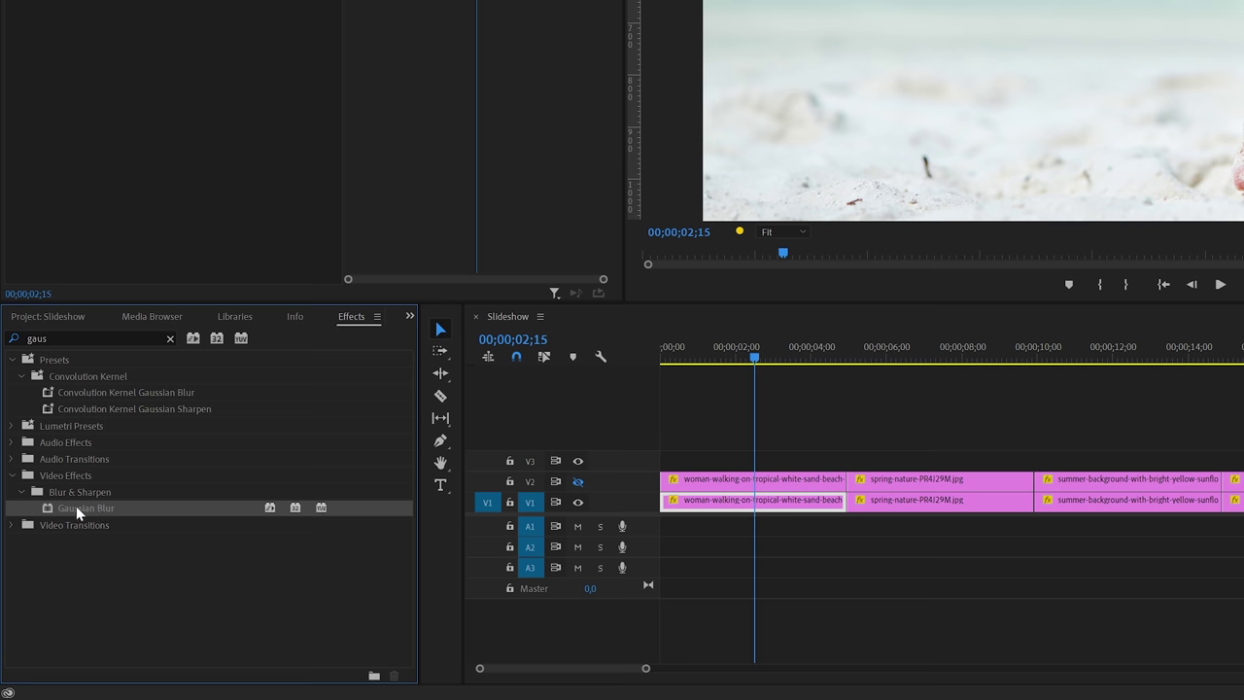
drag(86, 506, 720, 509)
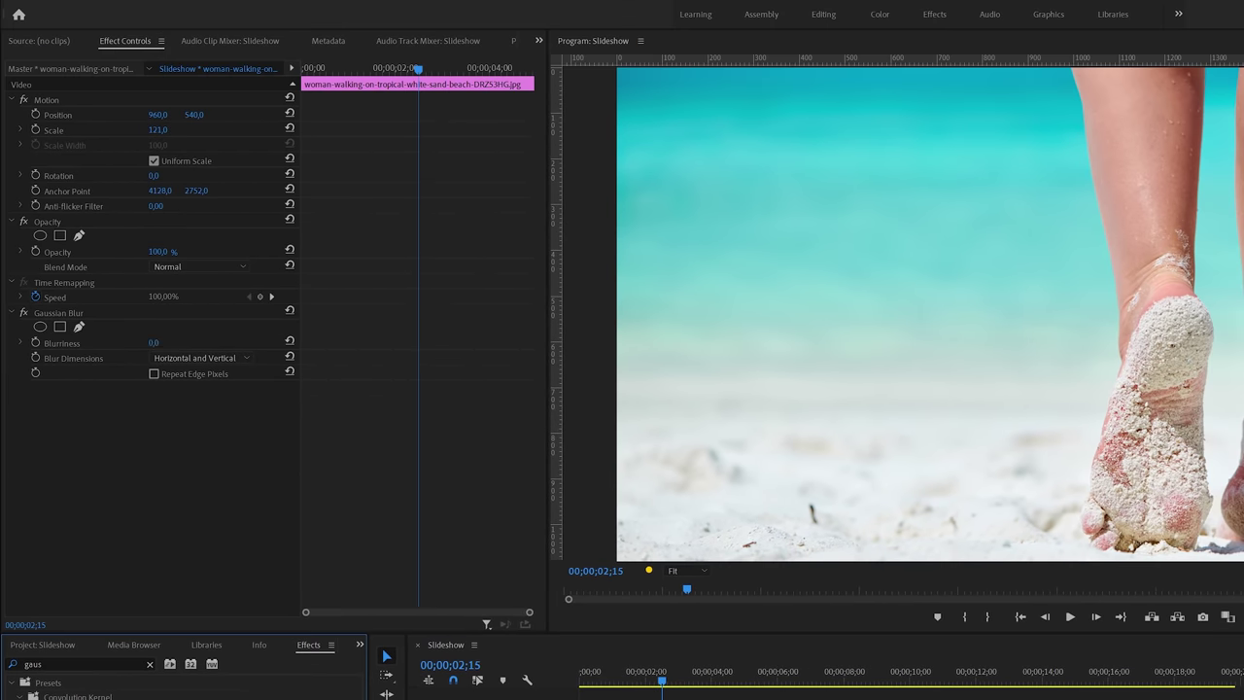
Set the beach clip's Gaussian Blur to 400 blurriness with Repeat Edge Pixels ticked
click(153, 342)
text(4)
key(Return)
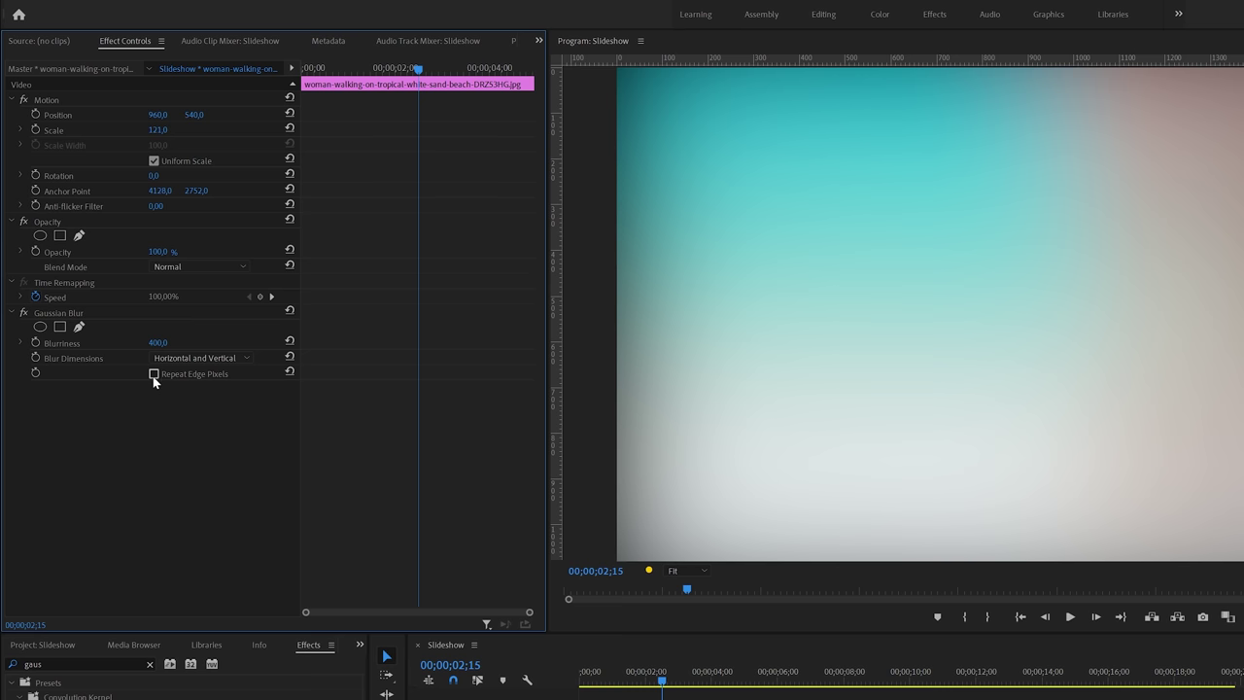
click(154, 375)
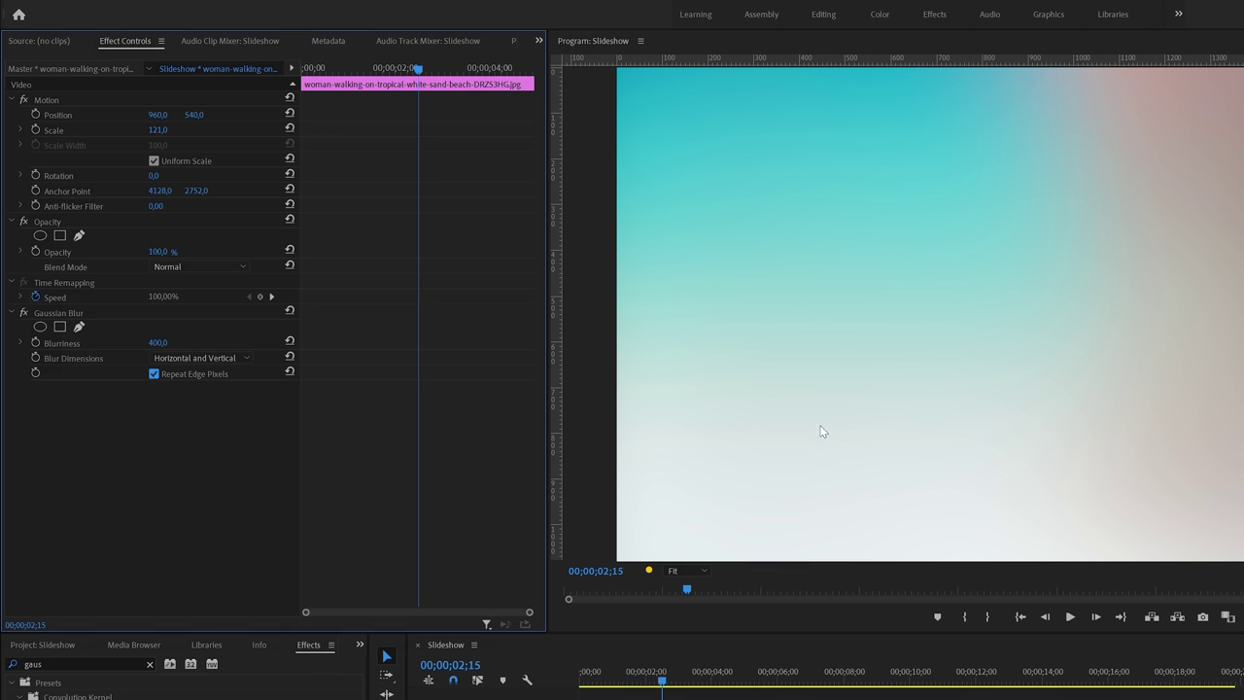
click(86, 313)
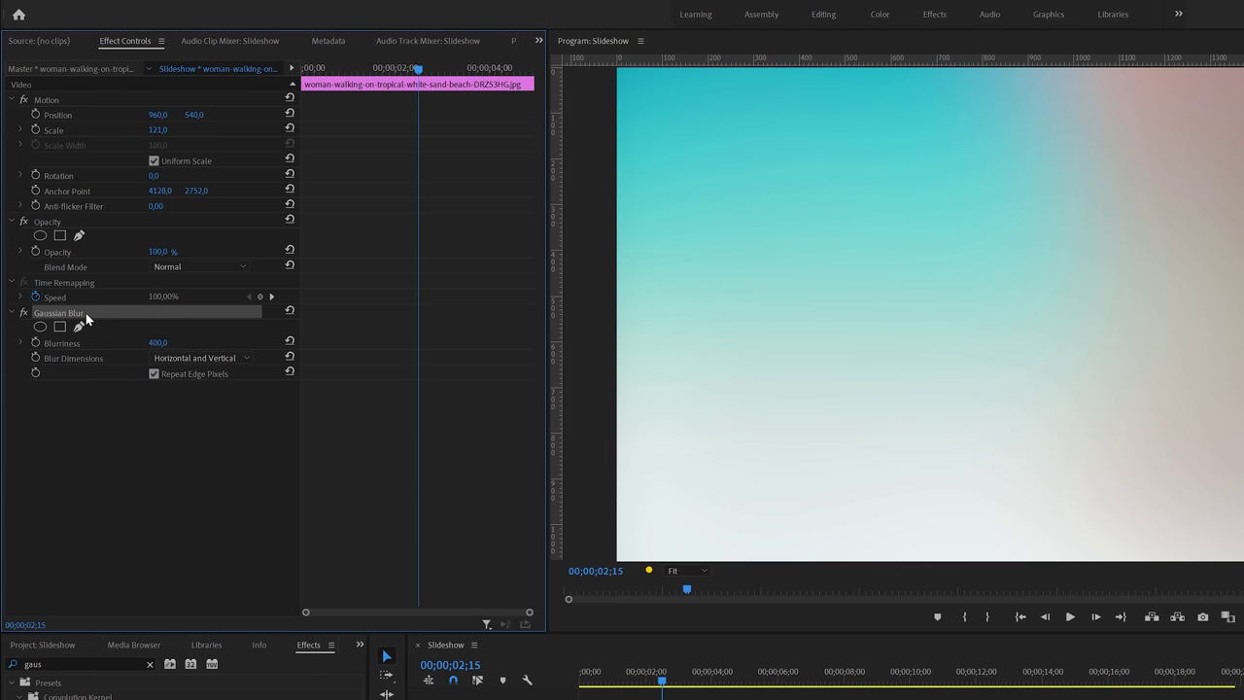
Copy the Gaussian Blur effect and paste it onto the other three V1 photo clips
key(ctrl+c)
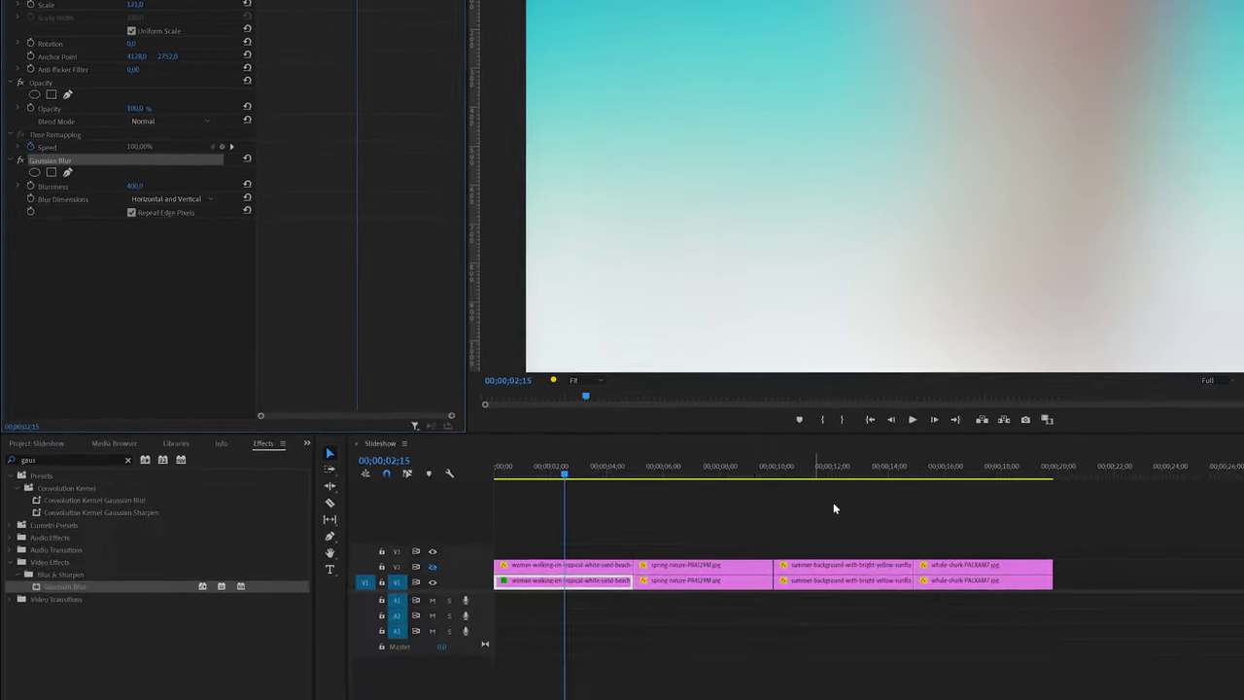
drag(1089, 583, 743, 587)
key(ctrl+v)
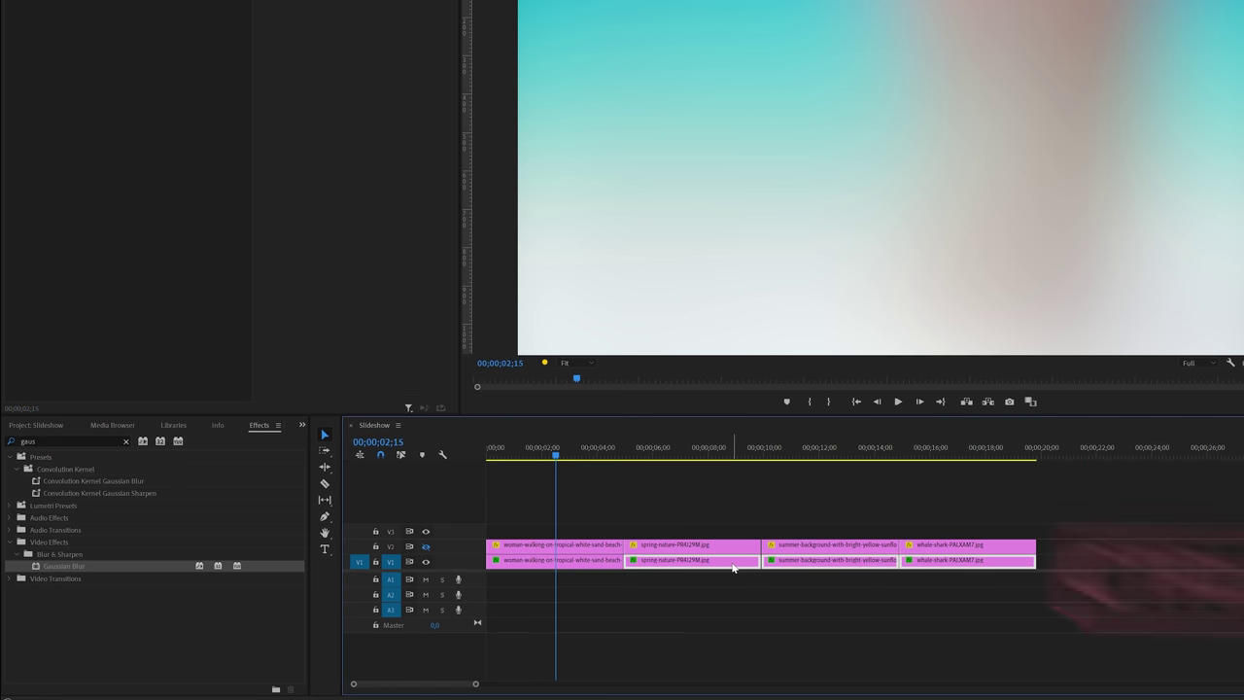
click(604, 449)
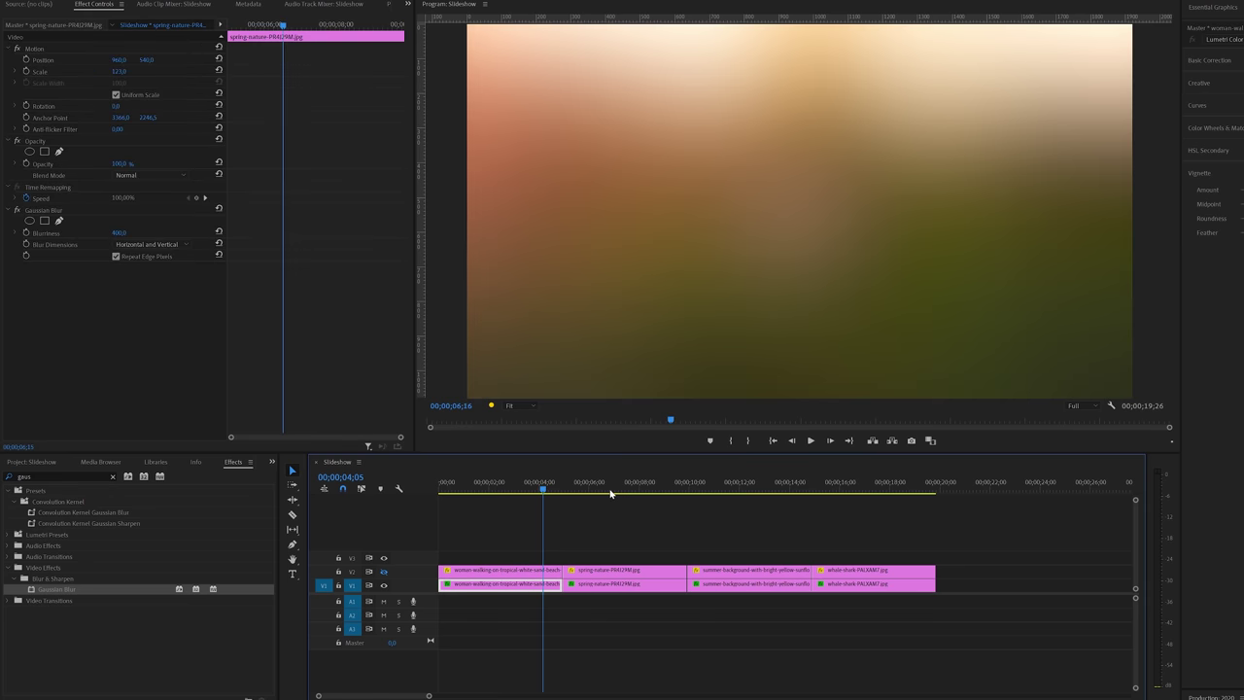
Check the blurred V1 photos, then turn V2's output back on and select its beach clip
drag(611, 494, 852, 499)
drag(633, 508, 525, 510)
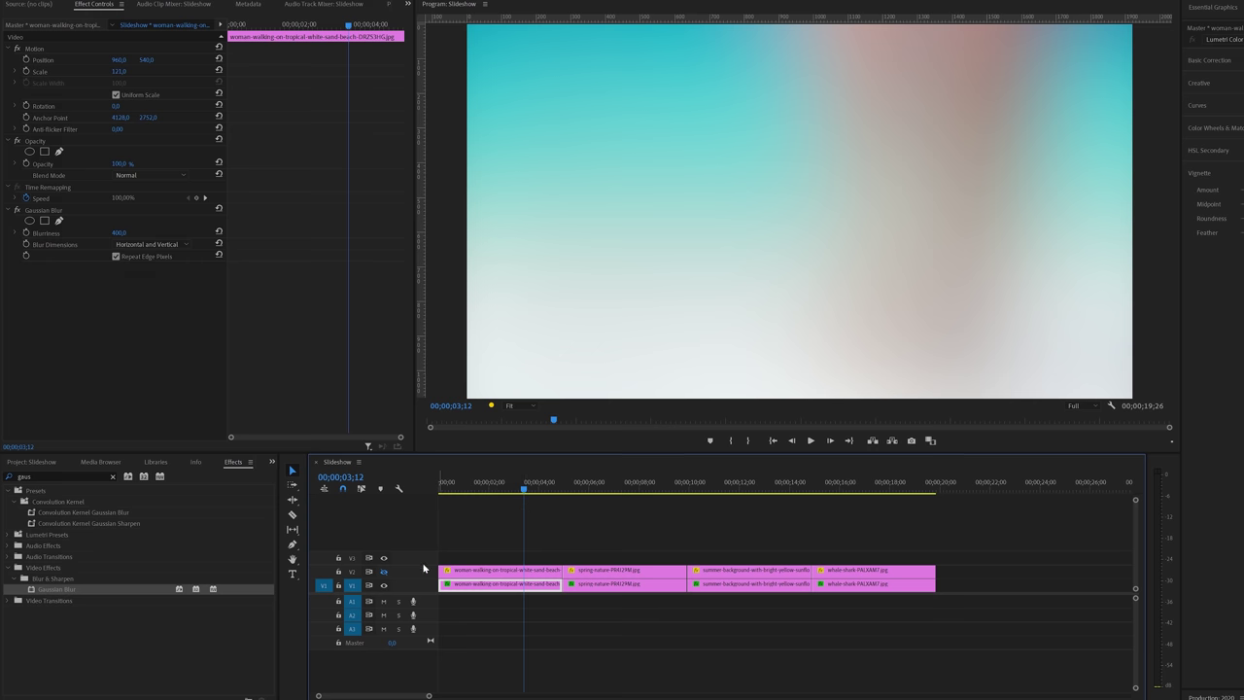
click(384, 572)
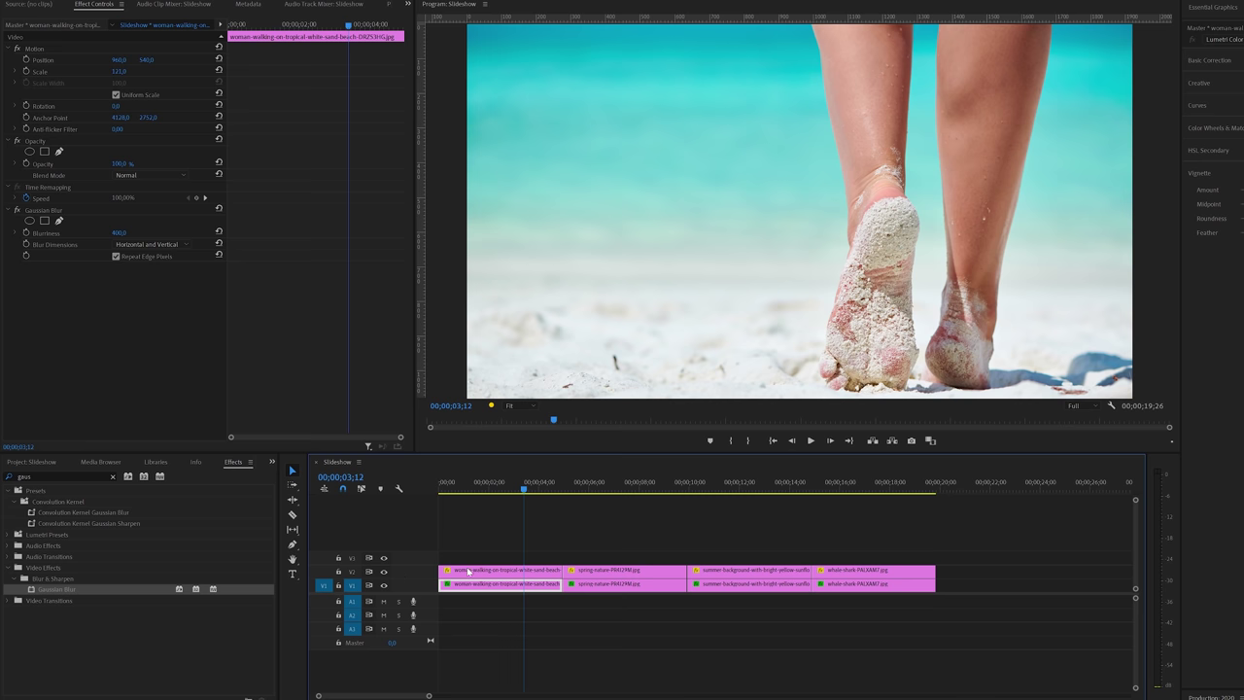
click(512, 572)
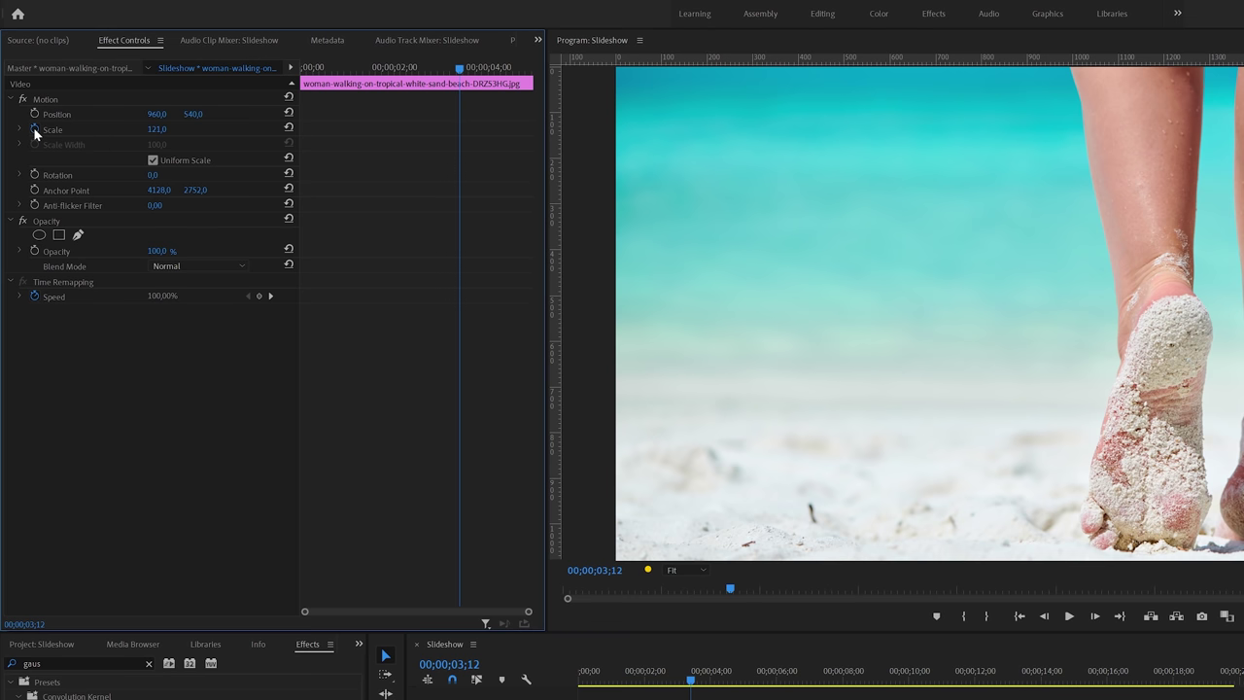
Keyframe the V2 beach photo's Scale: 93 at 03;12 and 83 at 02;07
click(35, 129)
drag(156, 128, 129, 128)
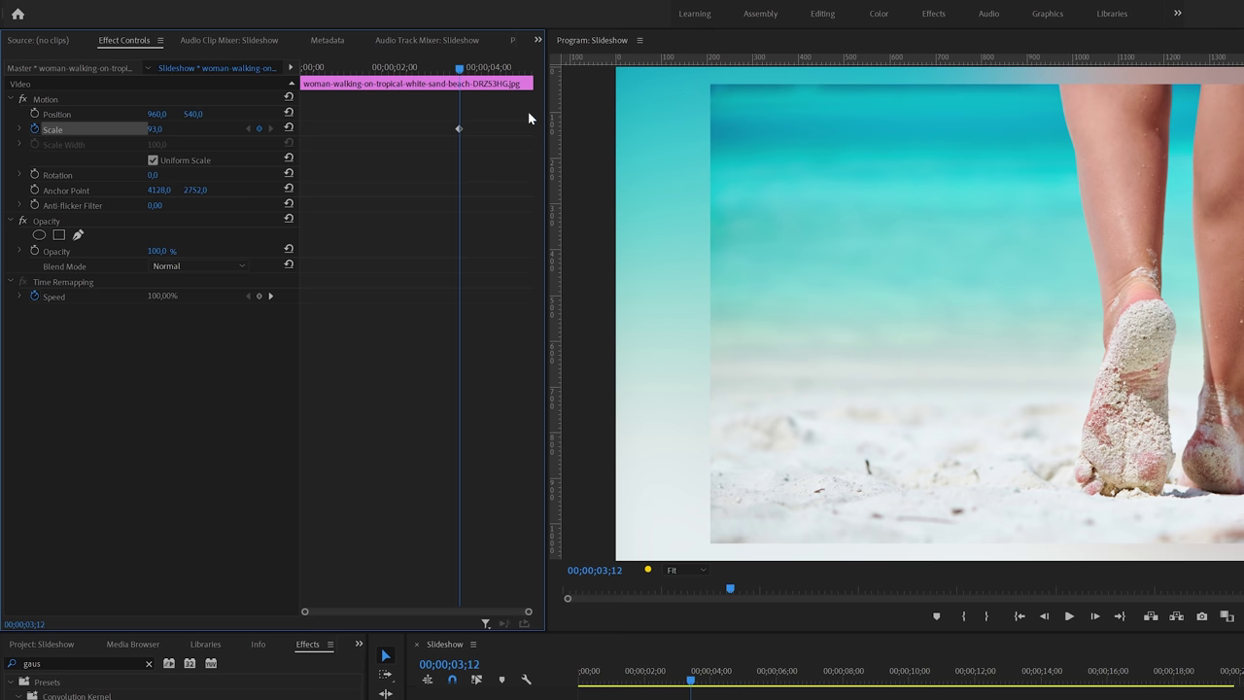
click(406, 70)
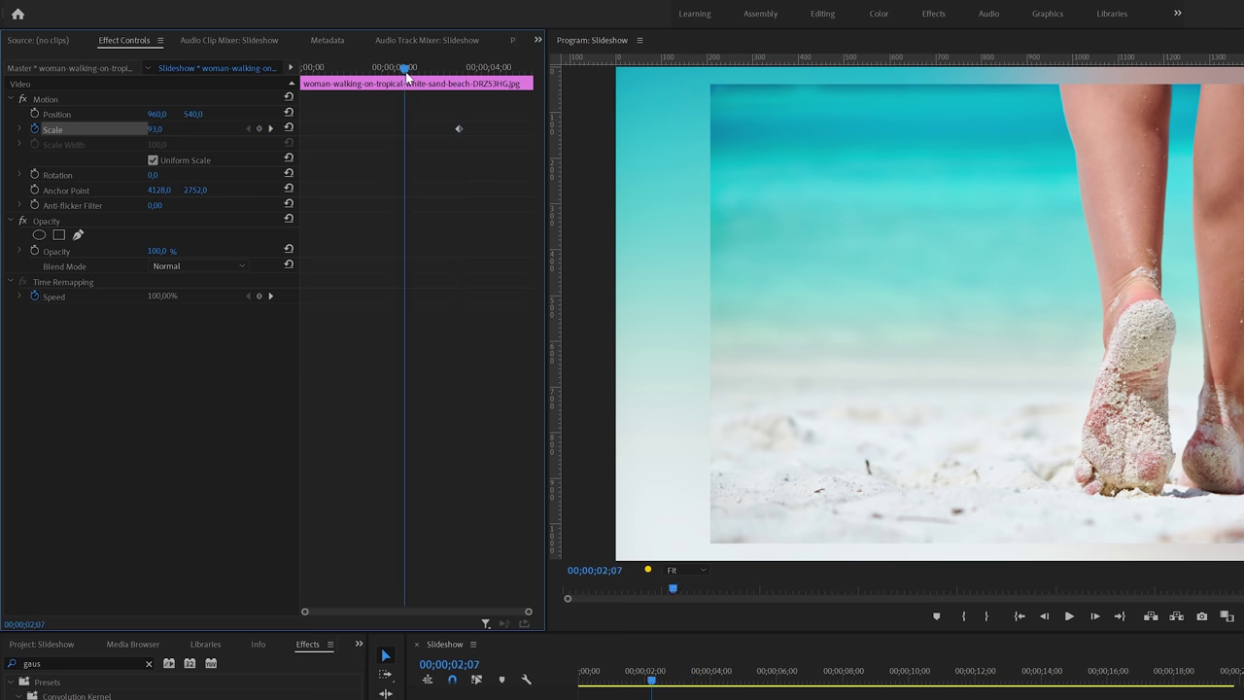
click(162, 130)
text(83)
key(Return)
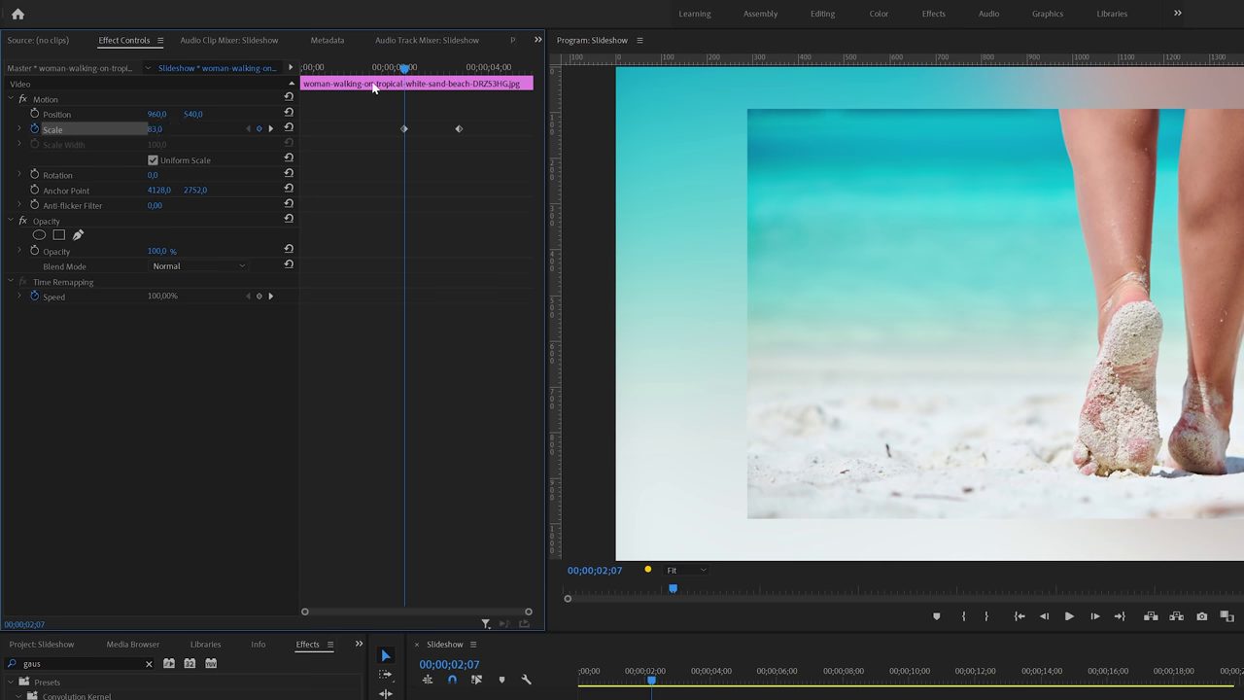
mouse_move(408, 70)
mouse_down()
mouse_move(450, 67)
mouse_move(403, 68)
mouse_up()
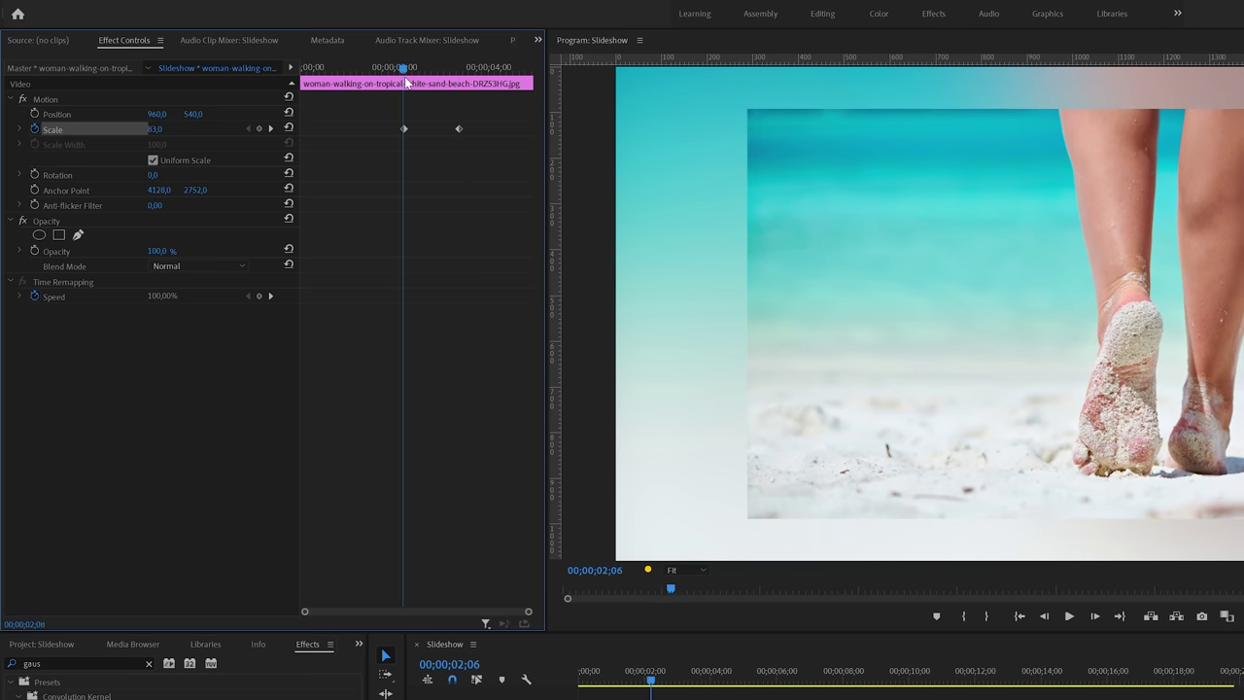
Set Ease Out on the first scale keyframe and Ease In on the second
right_click(406, 130)
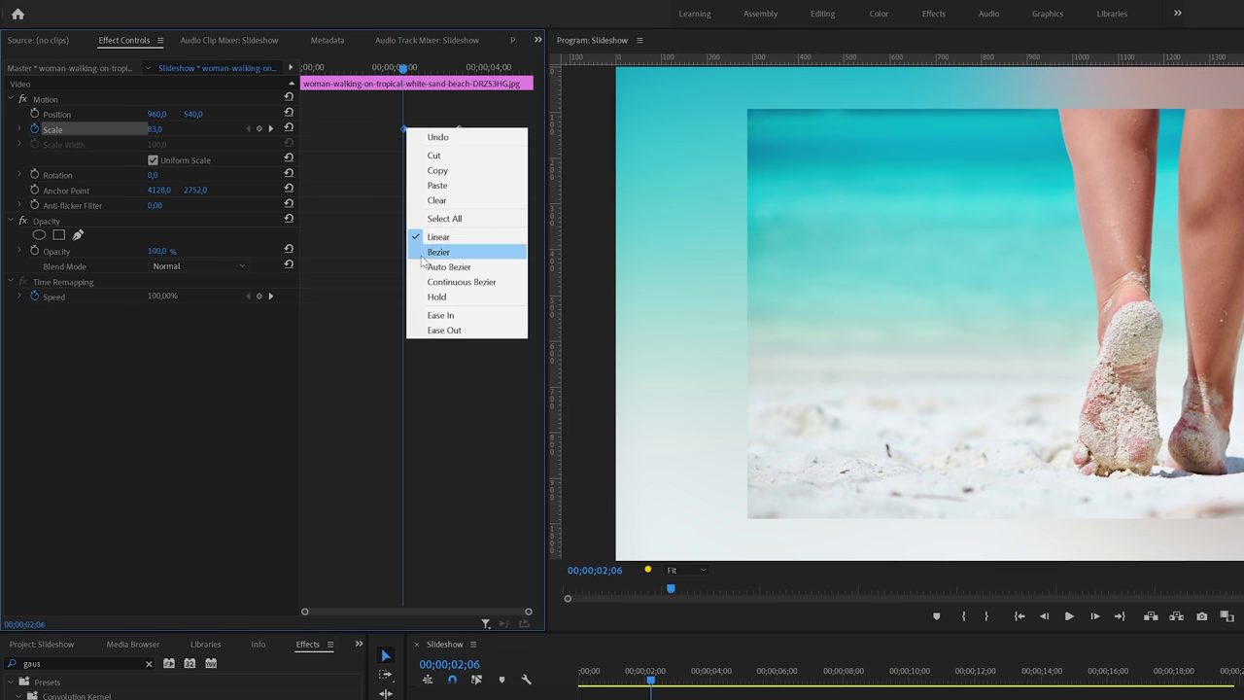
click(437, 331)
right_click(458, 129)
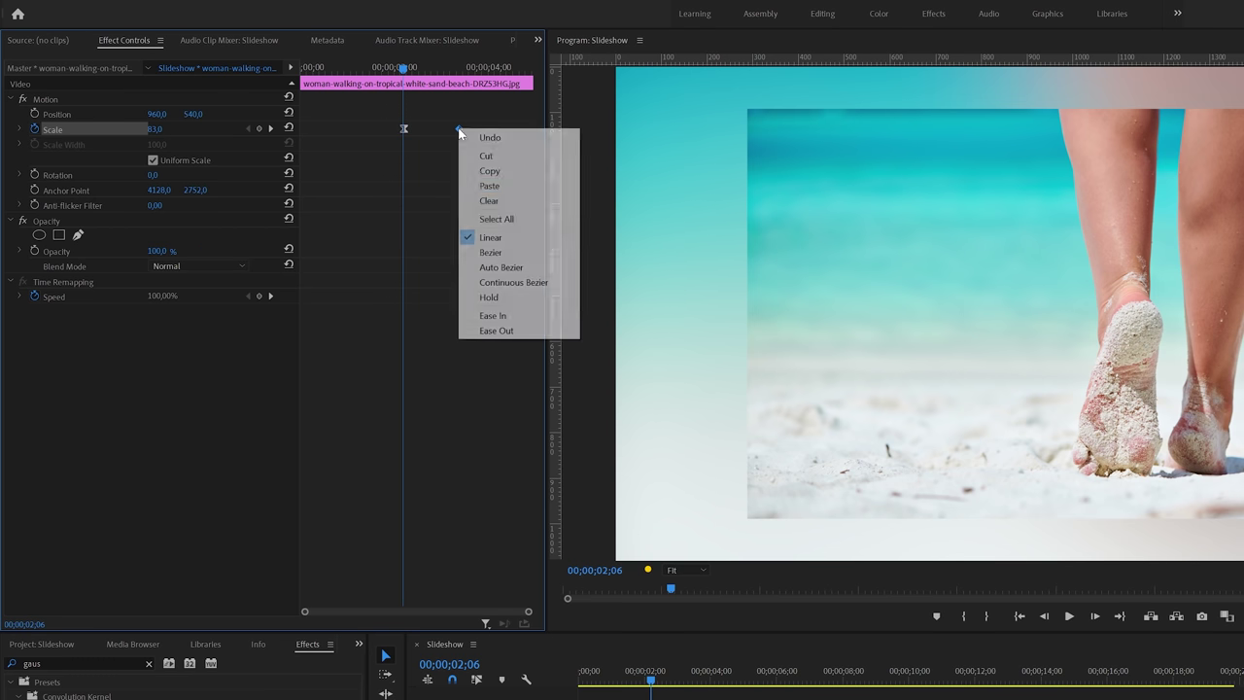
click(490, 317)
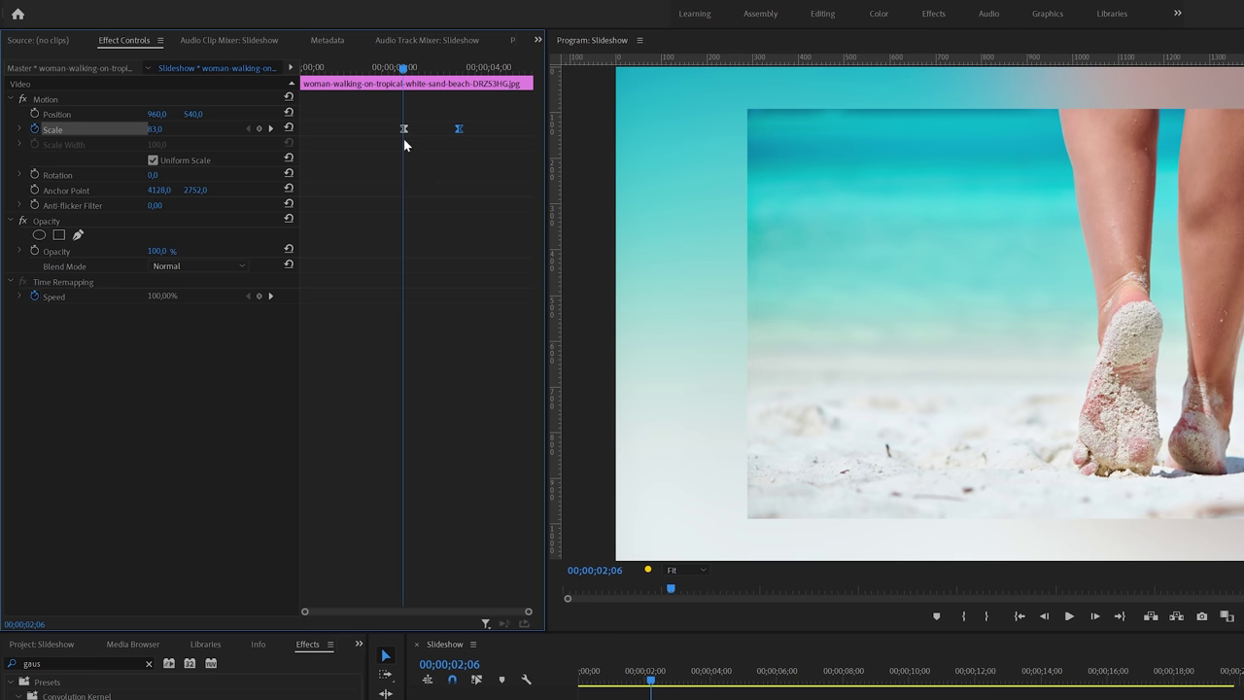
Spread the scale keyframes from clip start to later, preview the zoom, and copy the Motion settings
drag(403, 128, 300, 127)
drag(458, 129, 532, 131)
key(Home)
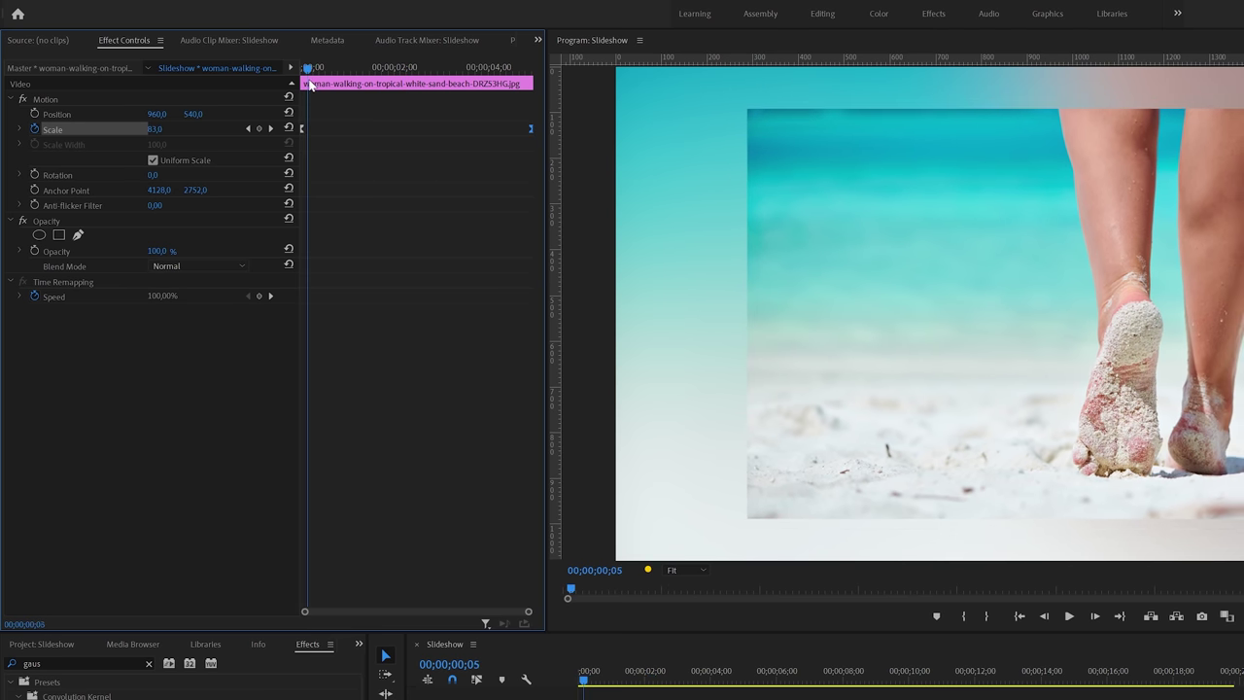
key(space)
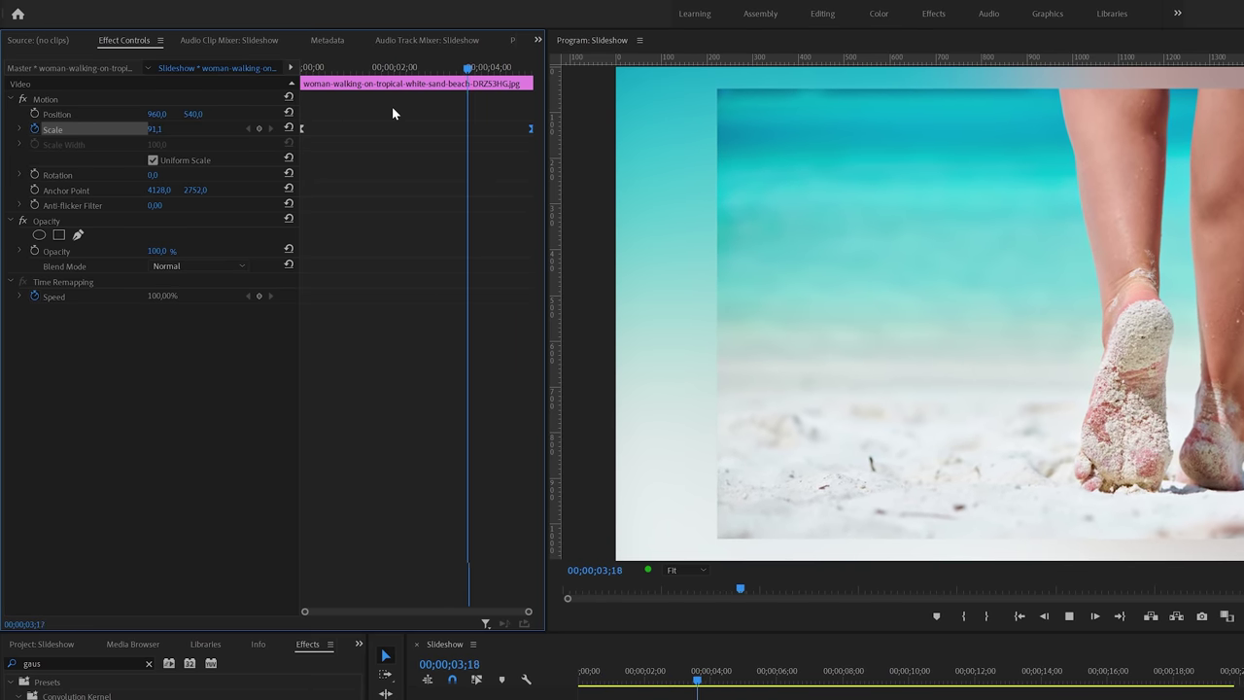
key(space)
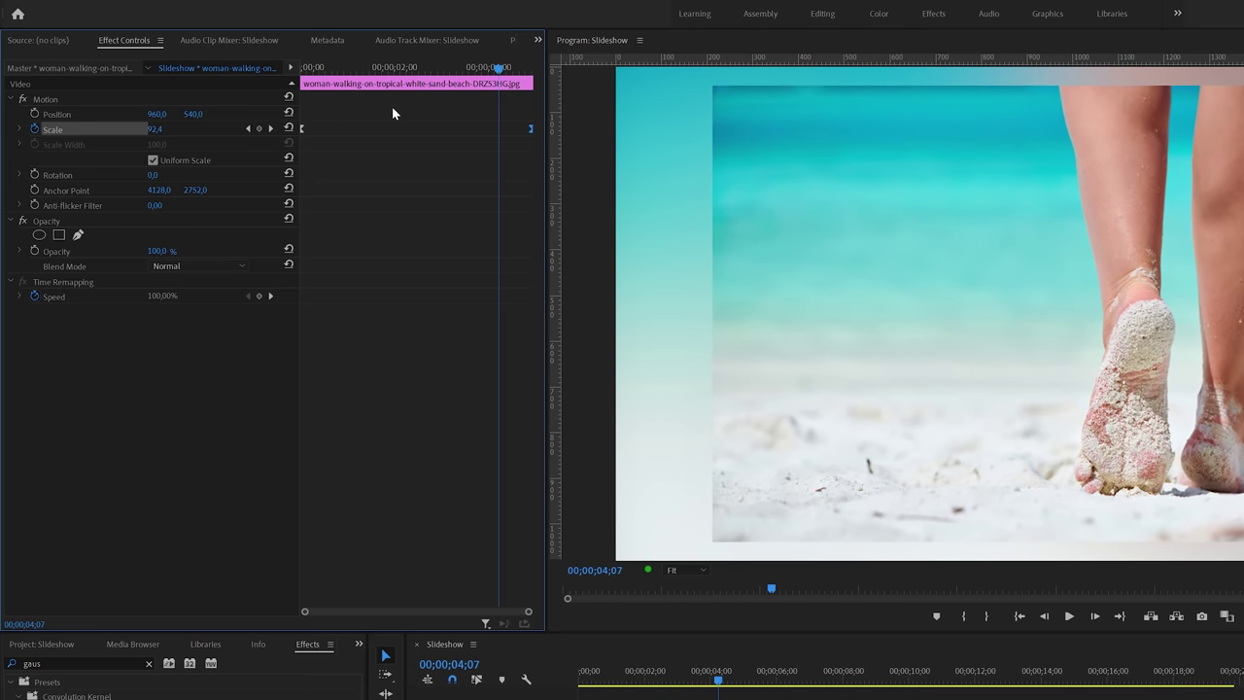
click(47, 99)
key(ctrl+c)
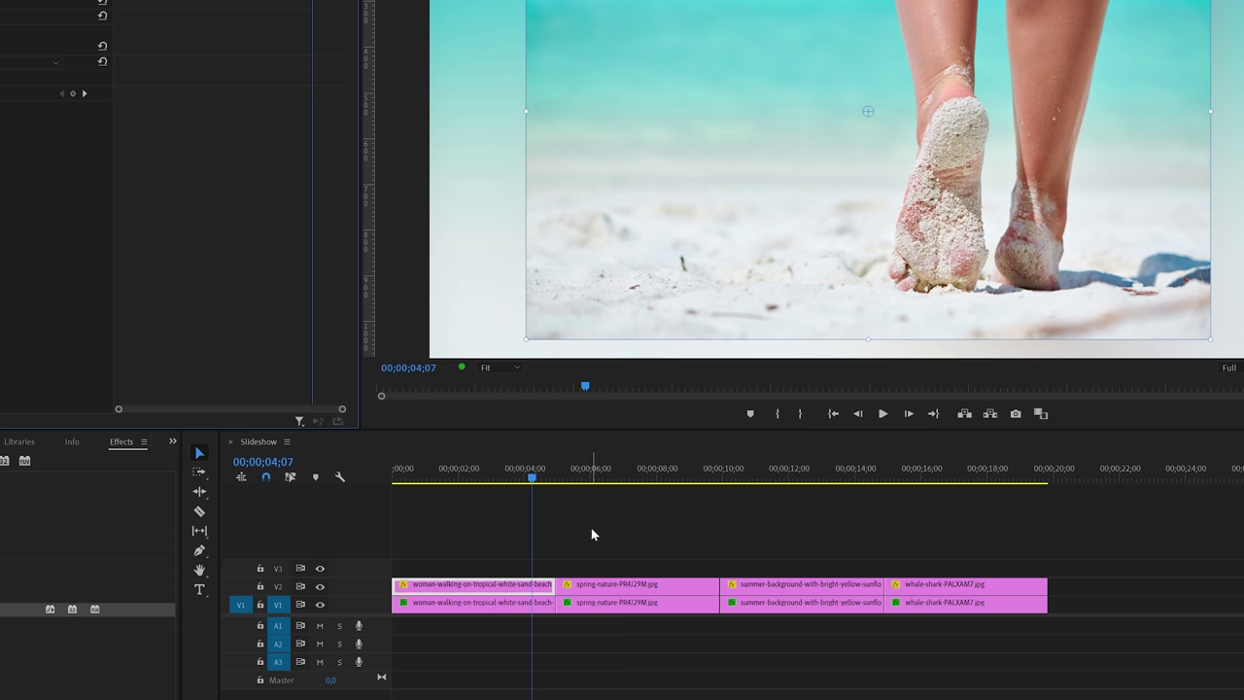
Paste the easing zoom onto the spring, sunflower and whale-shark photos on V2, then scrub to check
drag(783, 699, 934, 699)
drag(746, 576, 945, 586)
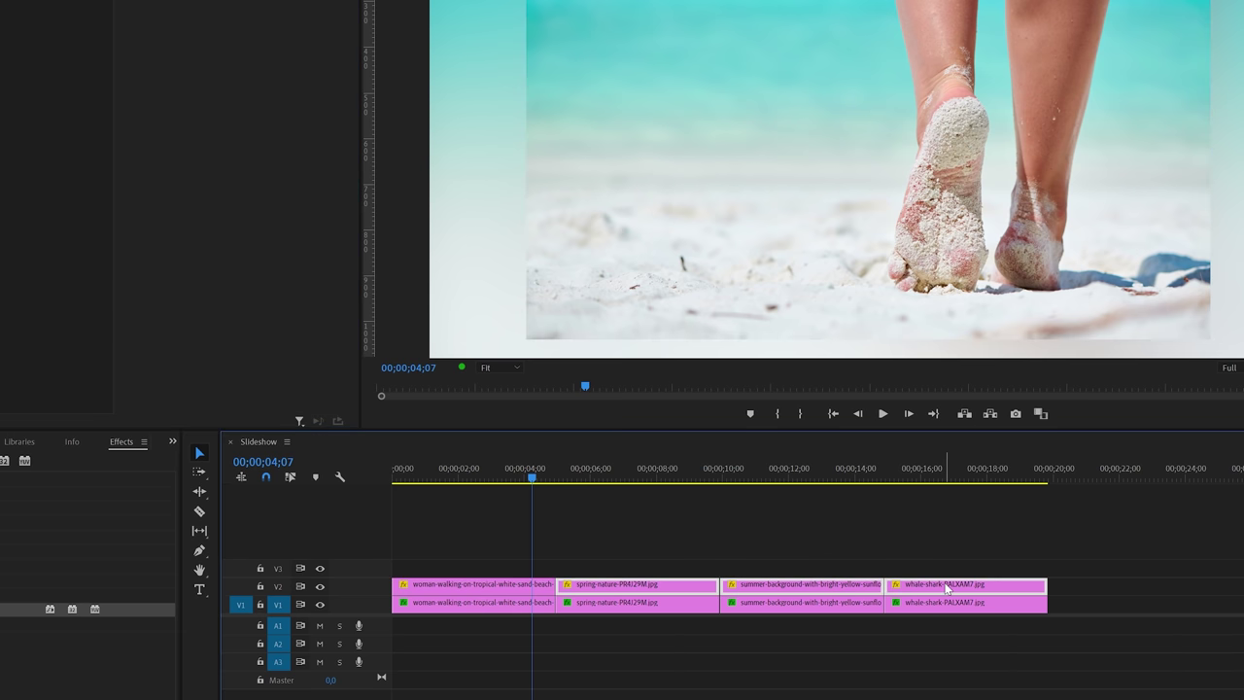
key(ctrl+v)
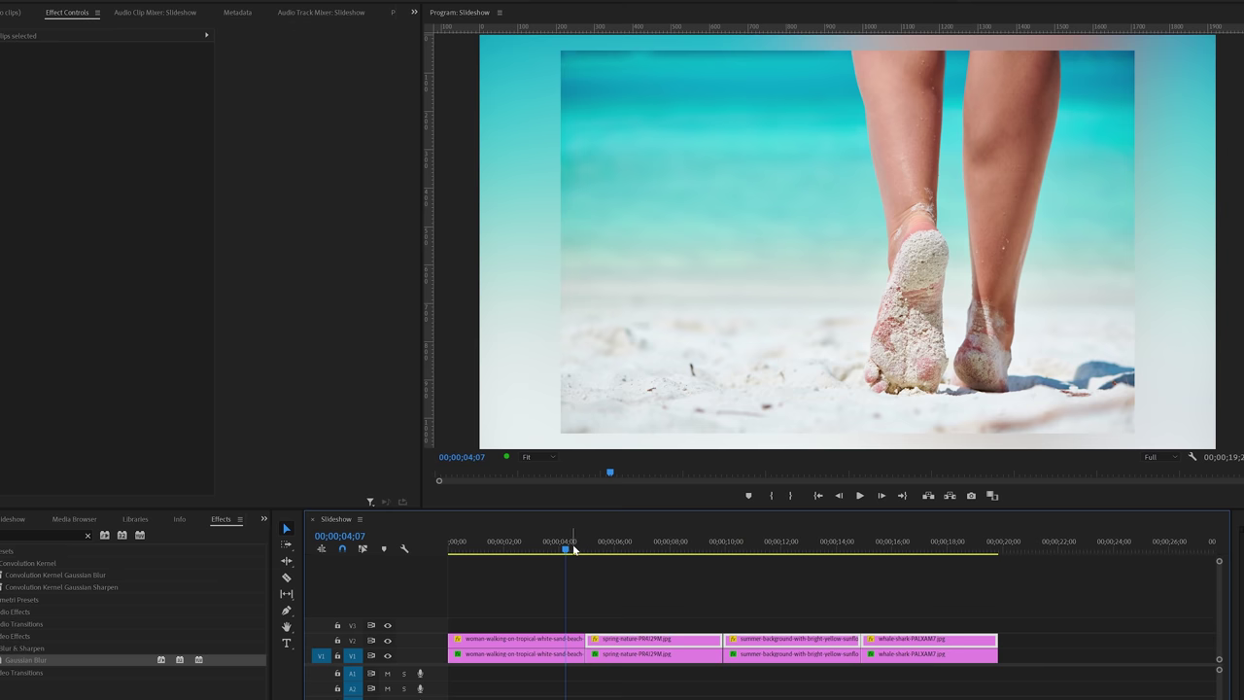
drag(542, 478, 782, 490)
drag(777, 559, 541, 589)
click(514, 641)
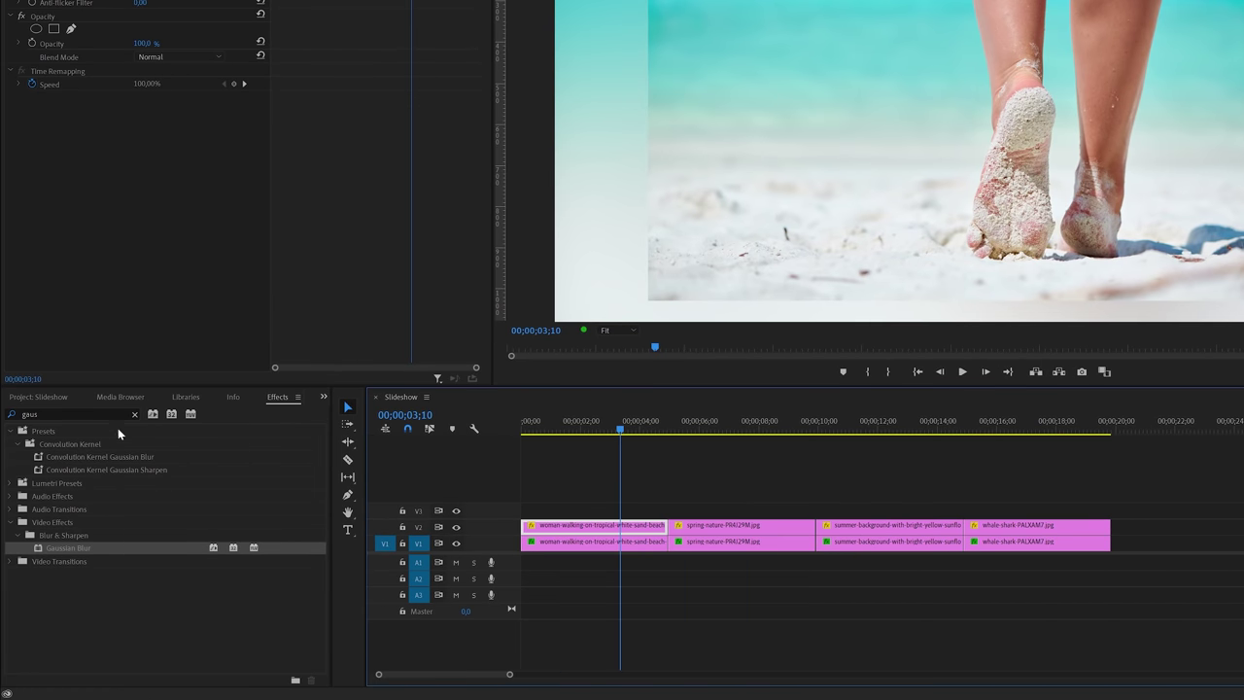
Search 'radi' and drop Radial Shadow onto the first V2 beach photo clip
click(6, 533)
key(BackSpace)
key(BackSpace)
key(BackSpace)
key(BackSpace)
text(rad)
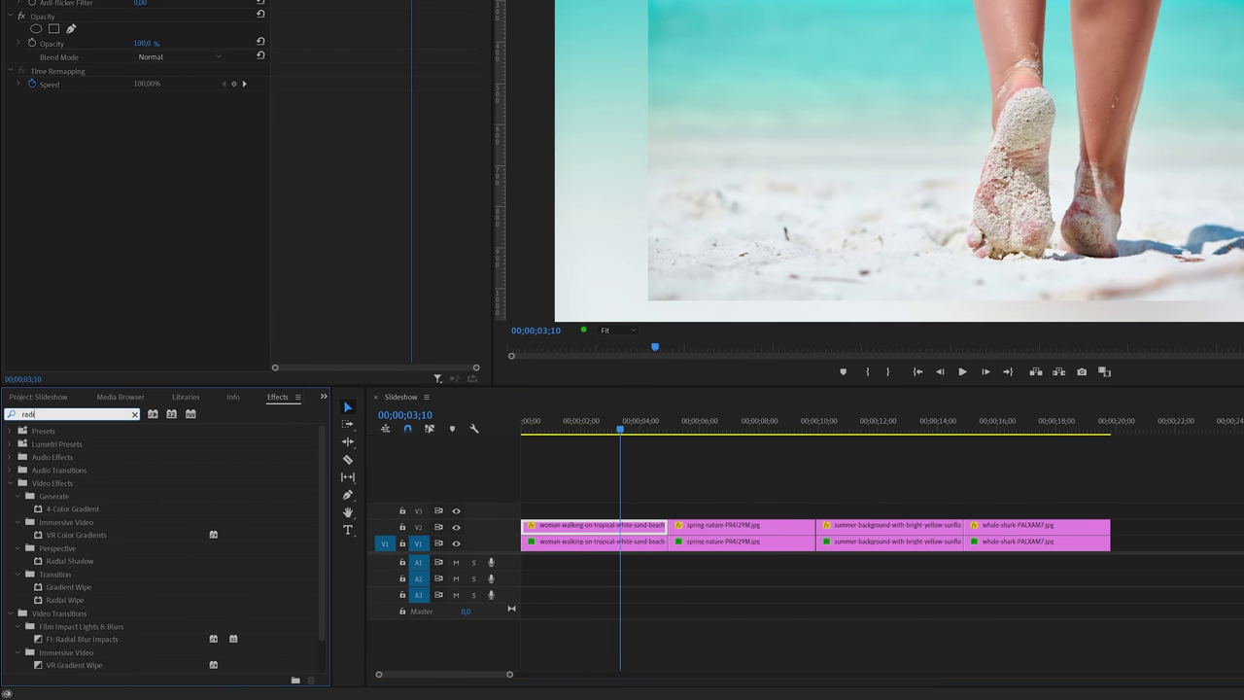
text(i)
click(93, 558)
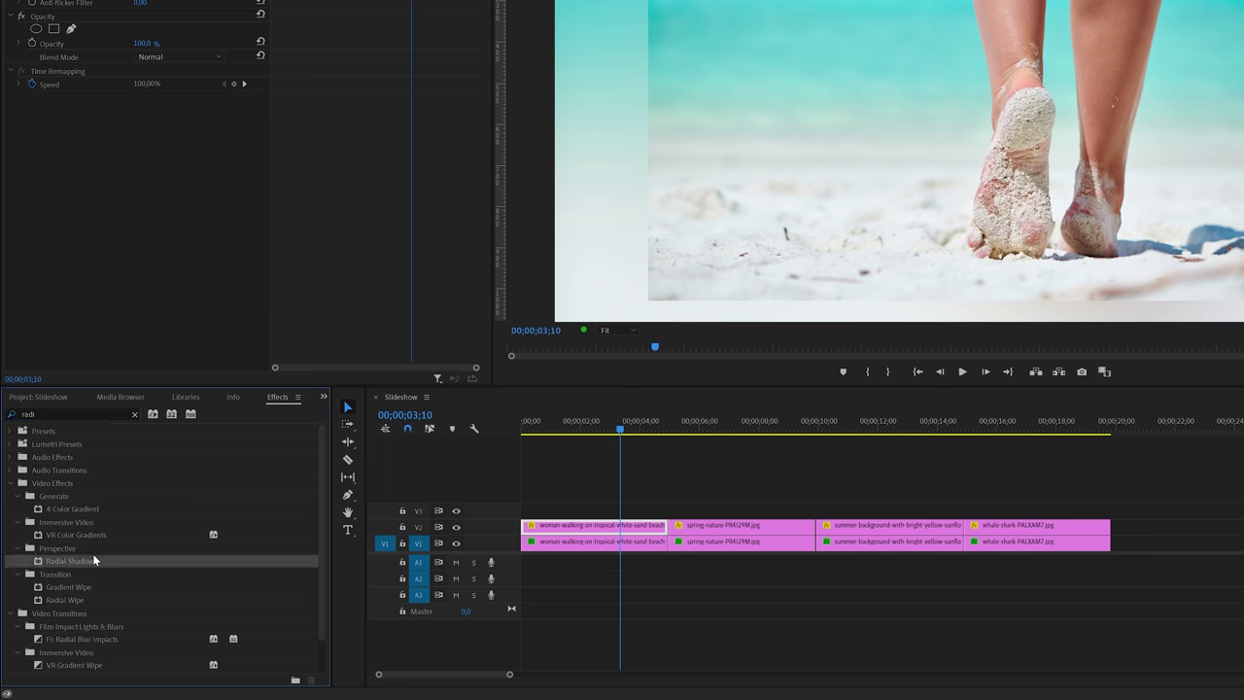
drag(73, 567, 595, 526)
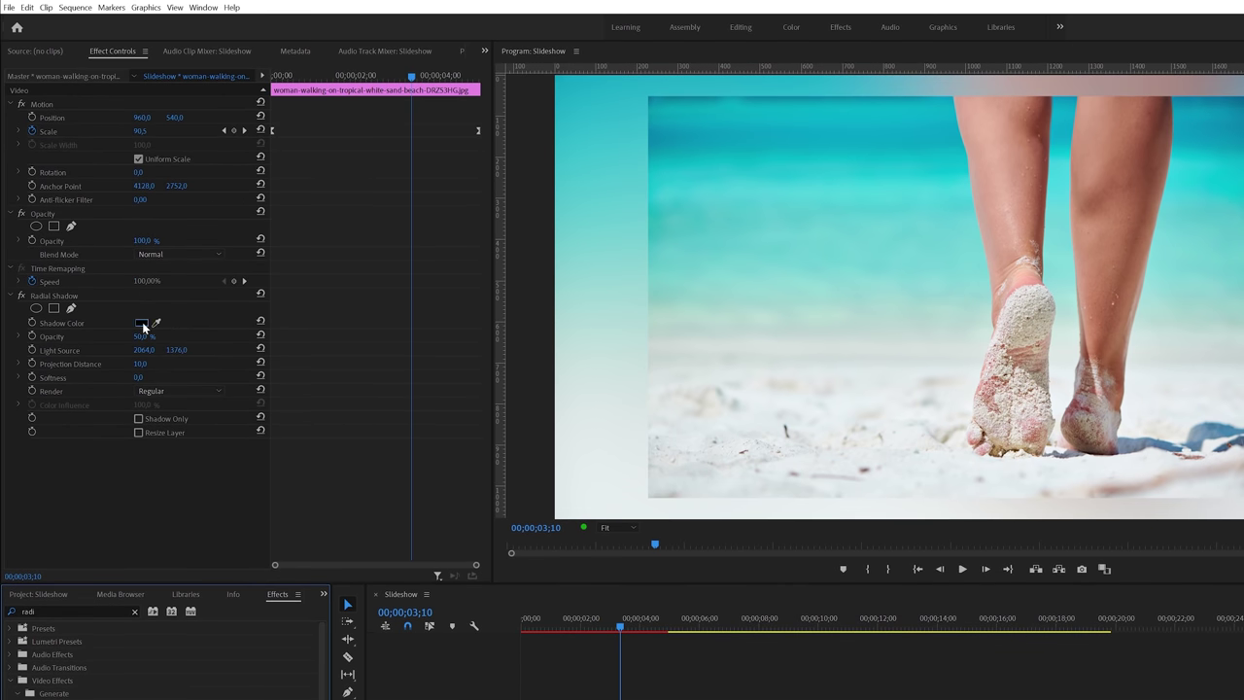
Set the Radial Shadow colour to white, opacity 100% and projection distance 4
click(142, 323)
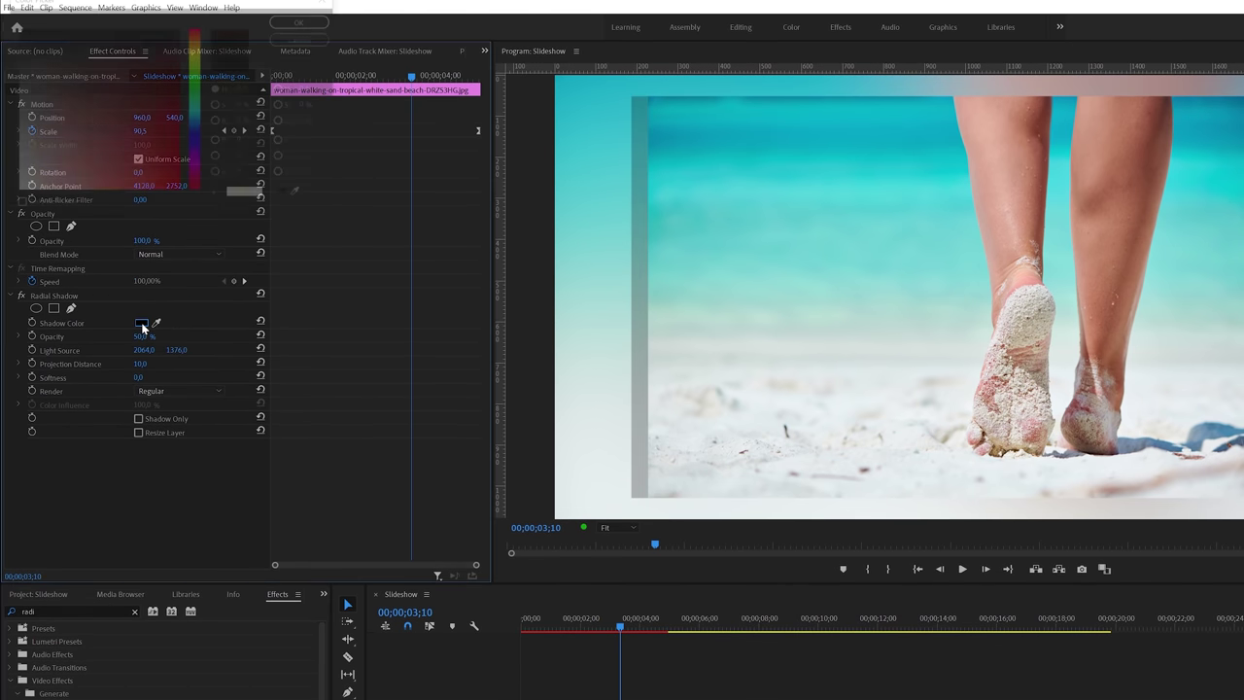
click(36, 189)
drag(36, 189, 13, 192)
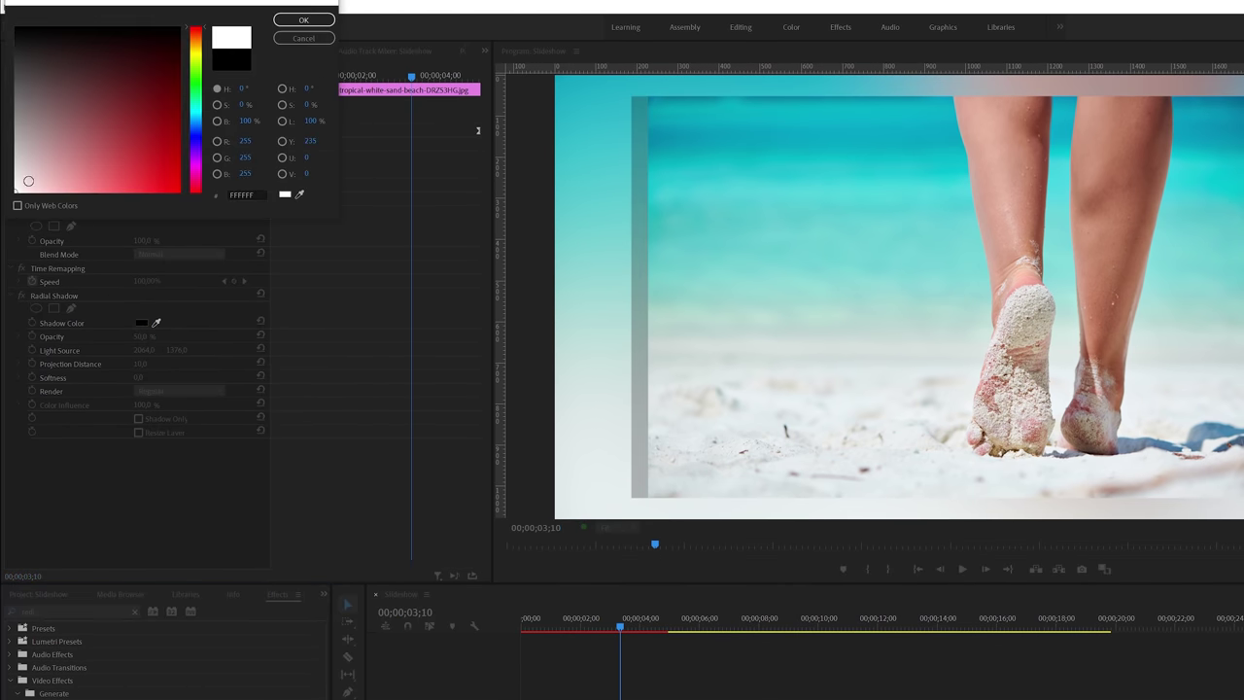
click(303, 19)
drag(143, 337, 157, 337)
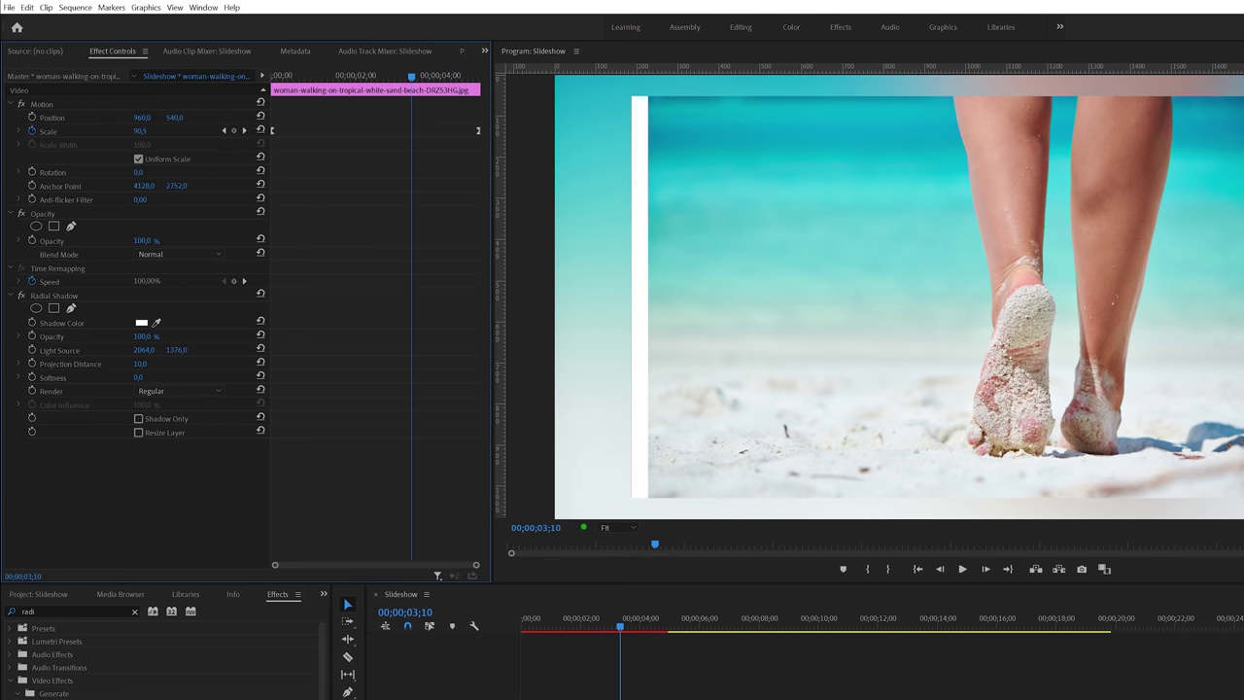
click(144, 363)
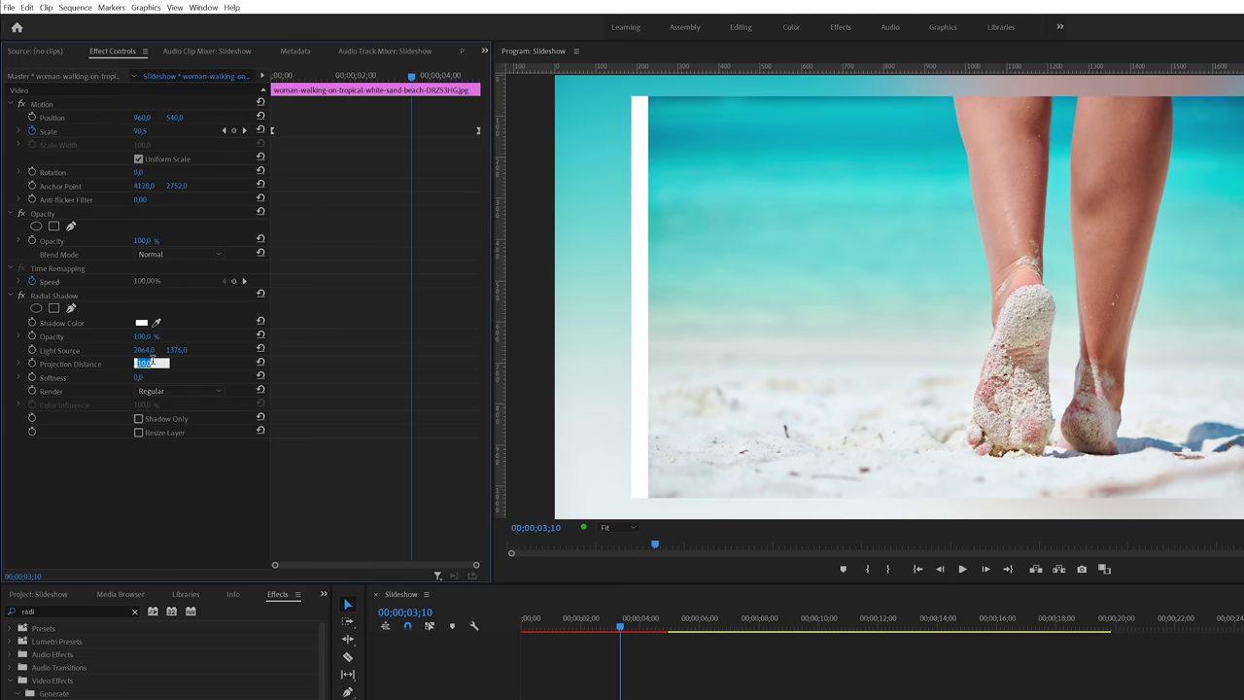
text(4)
key(Return)
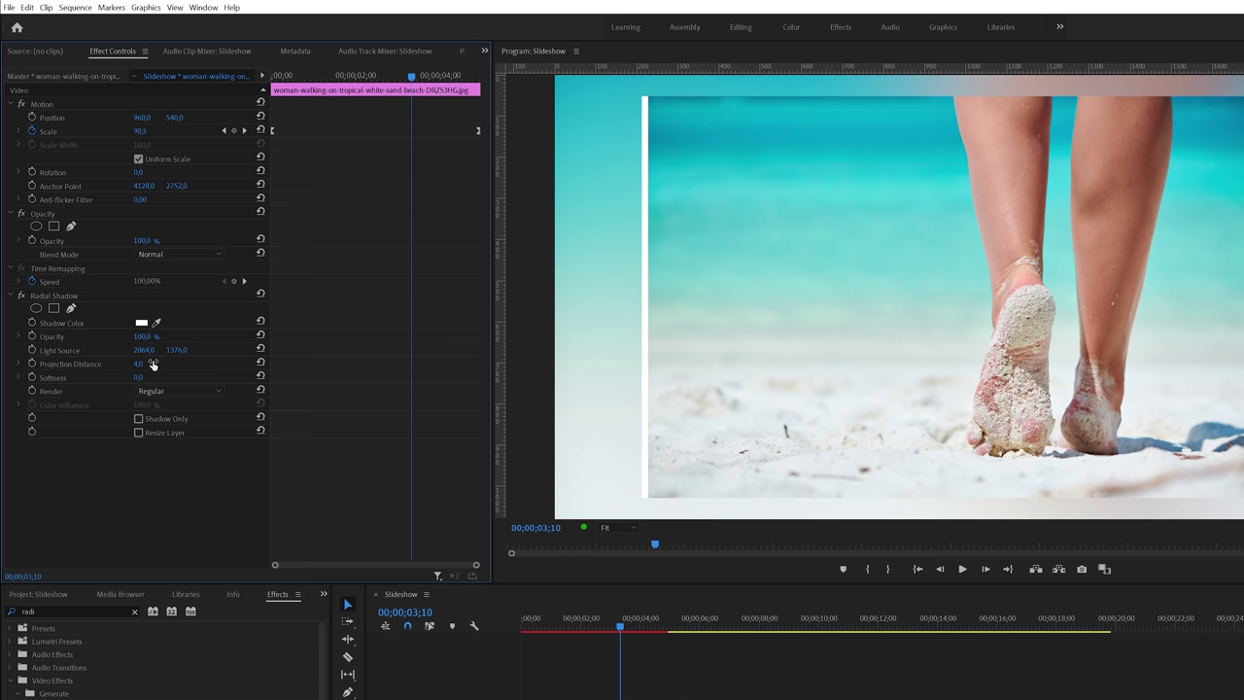
Enable Resize Layer and move the light source to 3882, 2822 to even the border
click(139, 433)
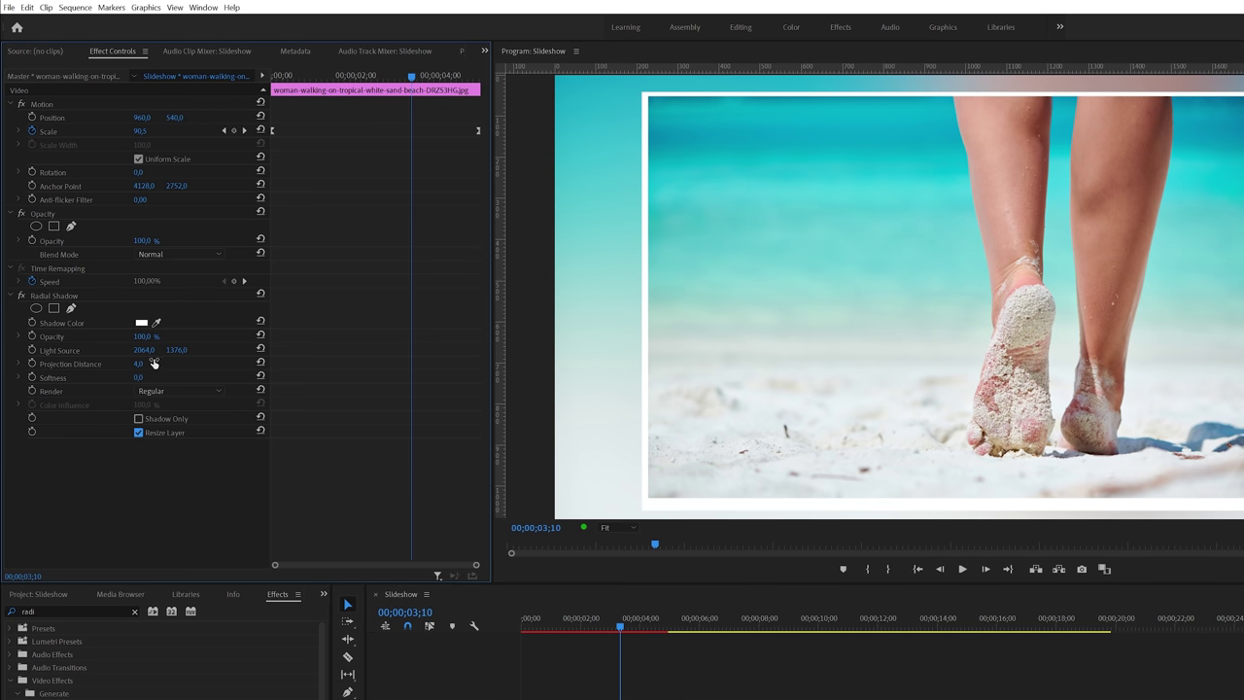
drag(144, 350, 267, 350)
drag(176, 350, 145, 350)
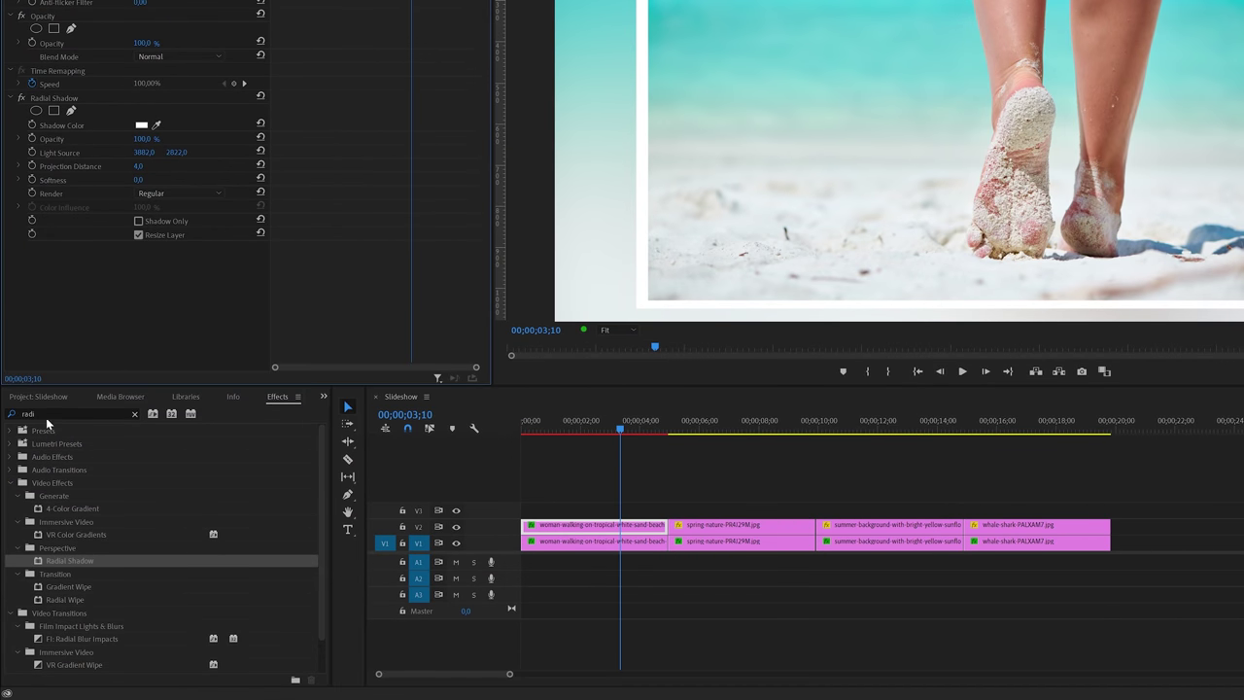
Search 'drop', apply Drop Shadow to the beach photo, and set distance 21, softness 53
click(46, 415)
text(drop)
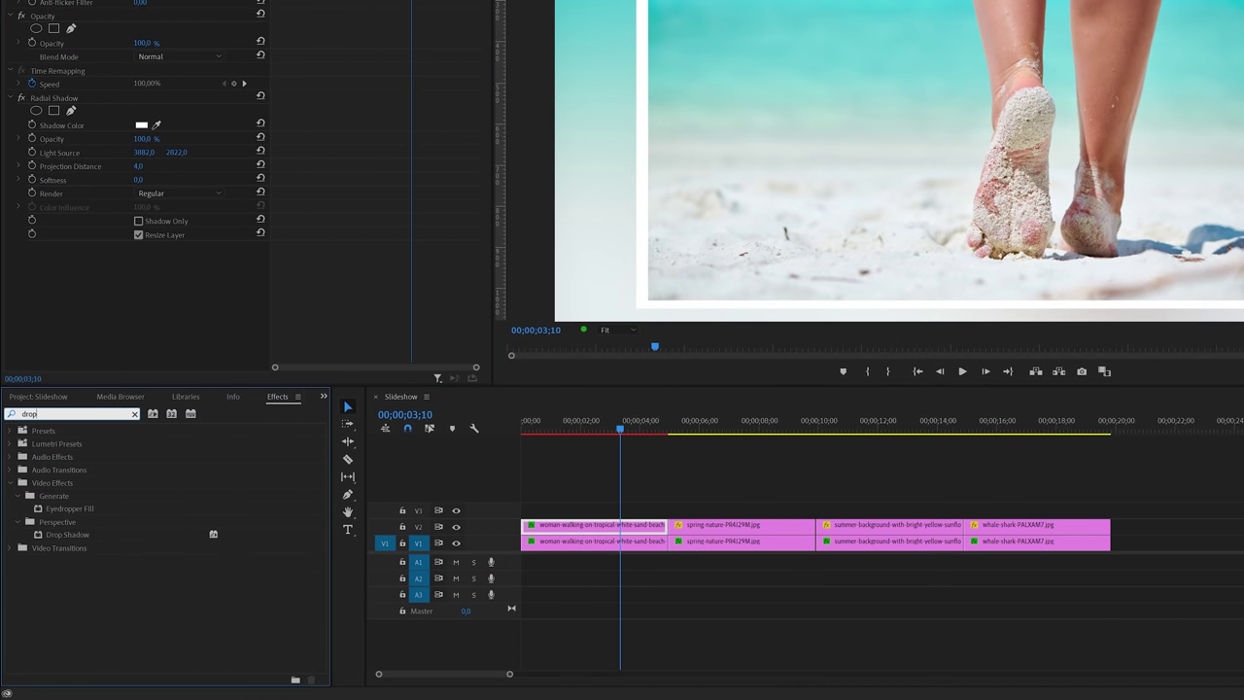
drag(73, 535, 584, 529)
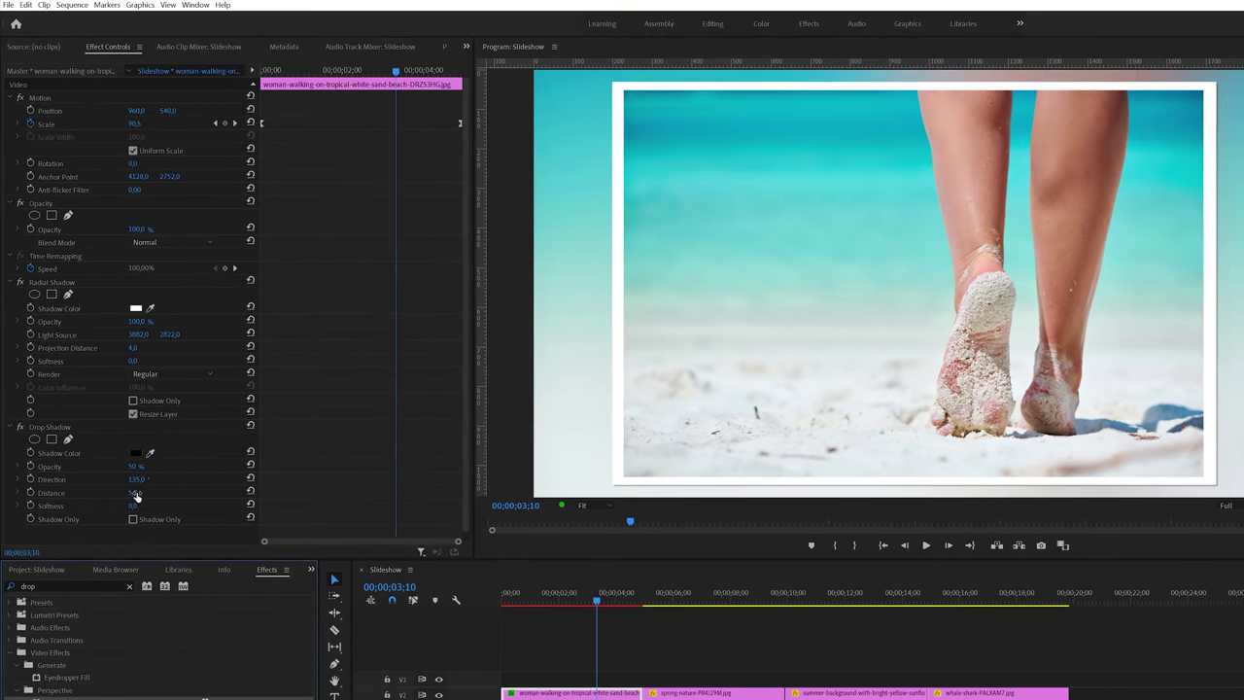
drag(137, 496, 156, 505)
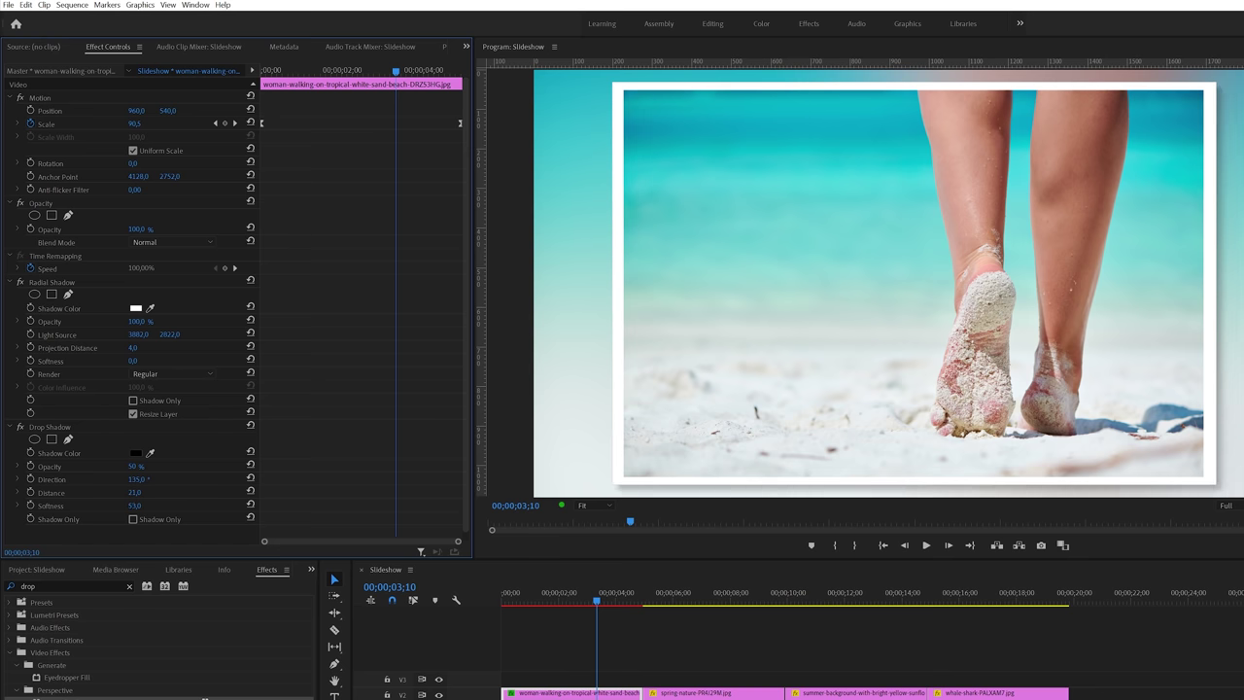
drag(155, 506, 144, 505)
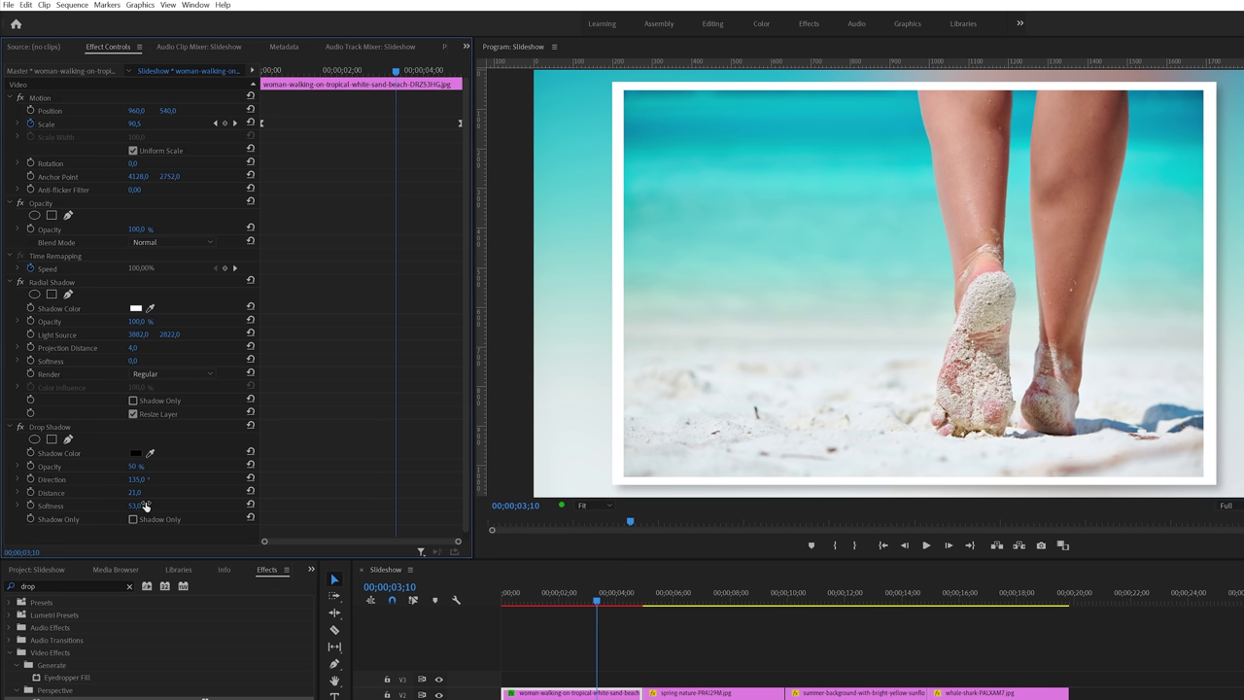
Copy the Radial Shadow and Drop Shadow effects and paste them onto the V2 photo clips
click(64, 283)
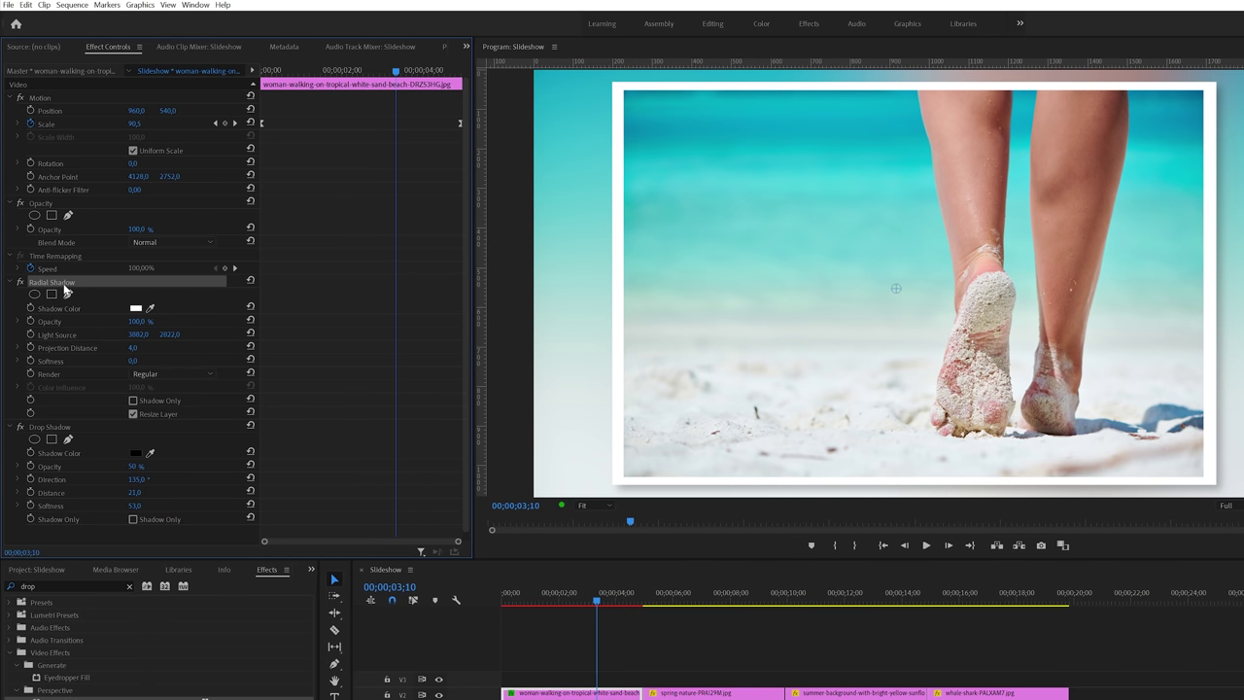
click(55, 430)
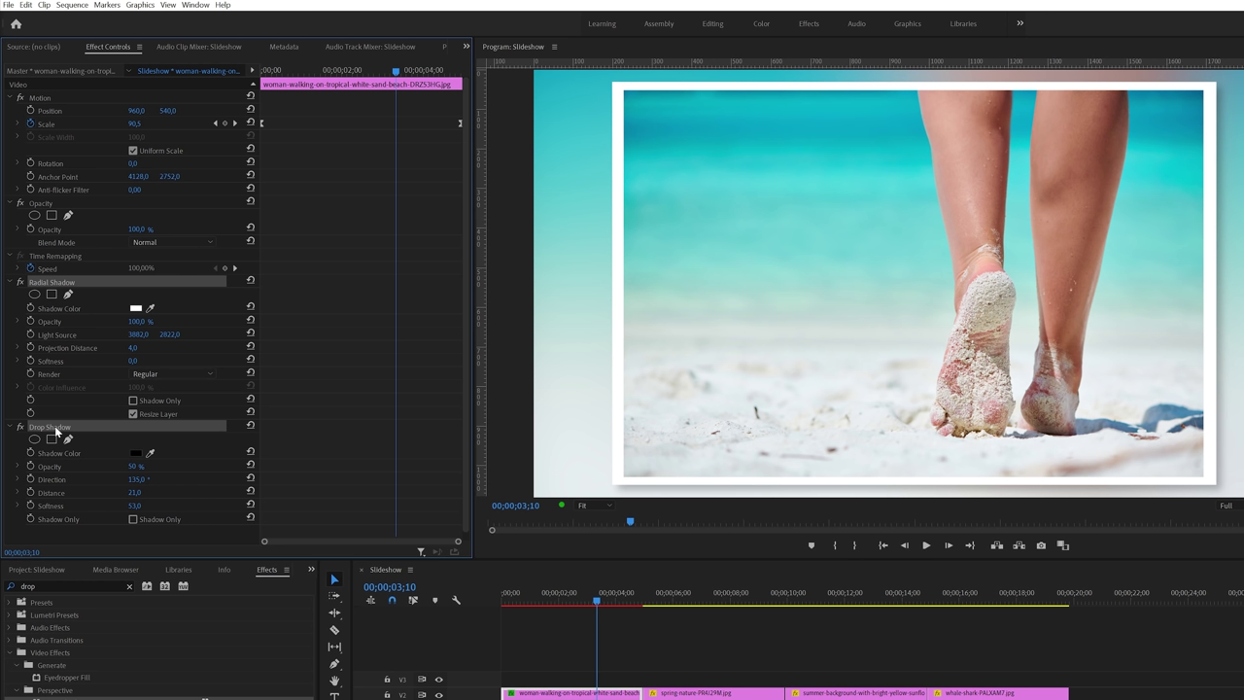
key(ctrl+c)
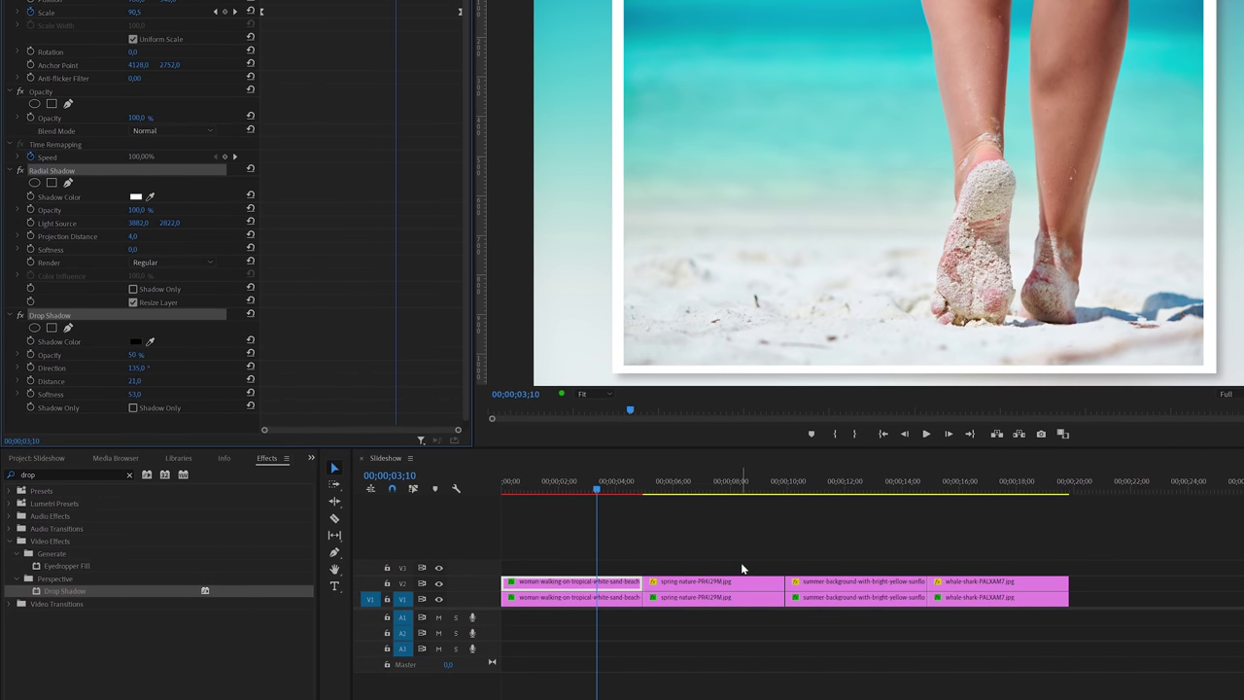
drag(742, 675, 972, 699)
drag(972, 589, 972, 589)
key(ctrl+v)
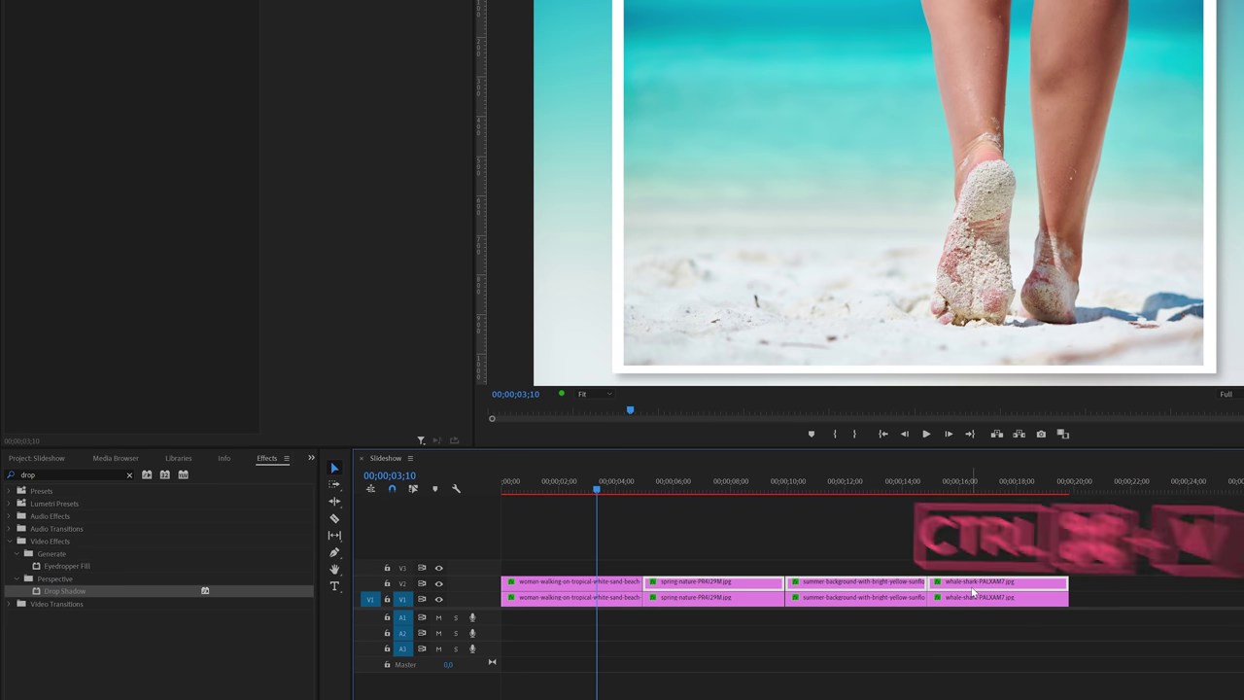
Scrub through the spring, sunflower and whale-shark photos to check their frames
click(643, 491)
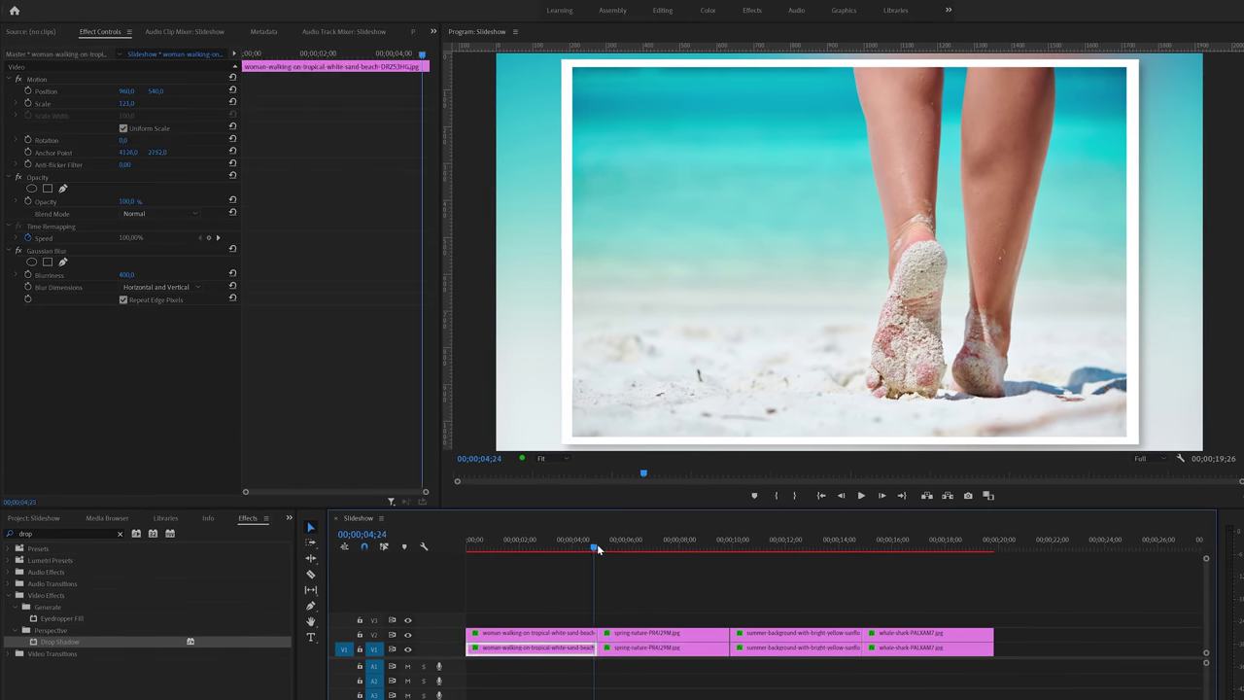
drag(598, 550, 679, 551)
click(790, 550)
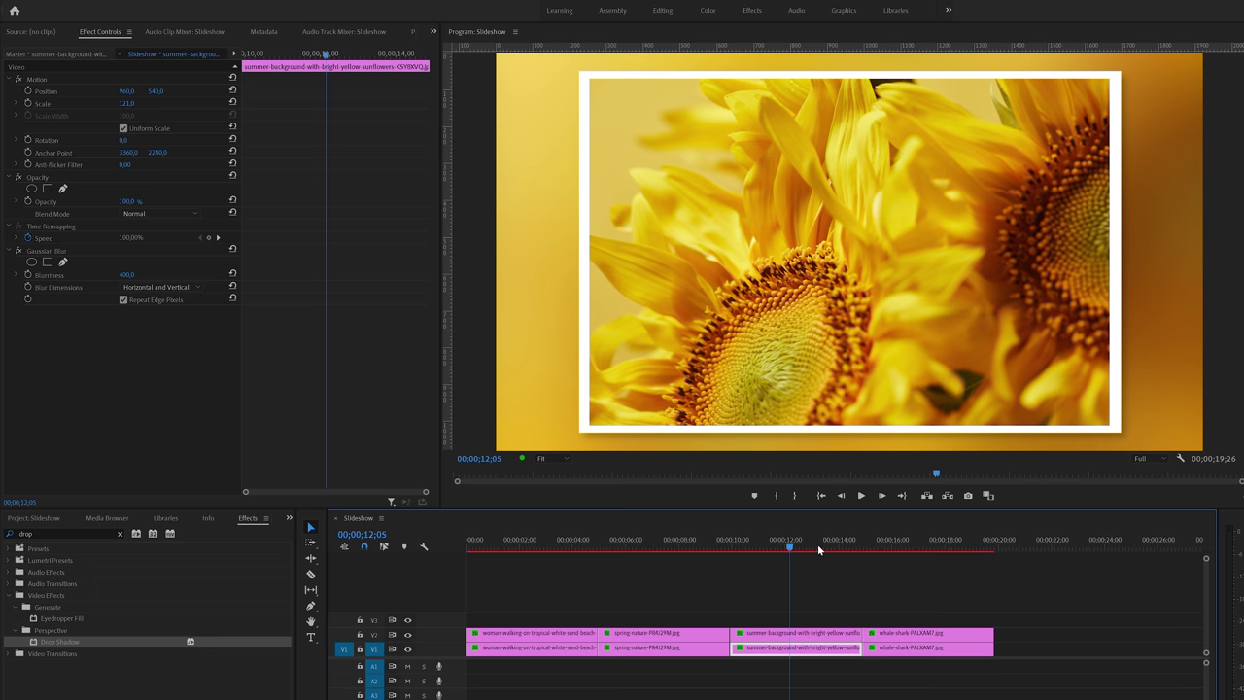
click(941, 549)
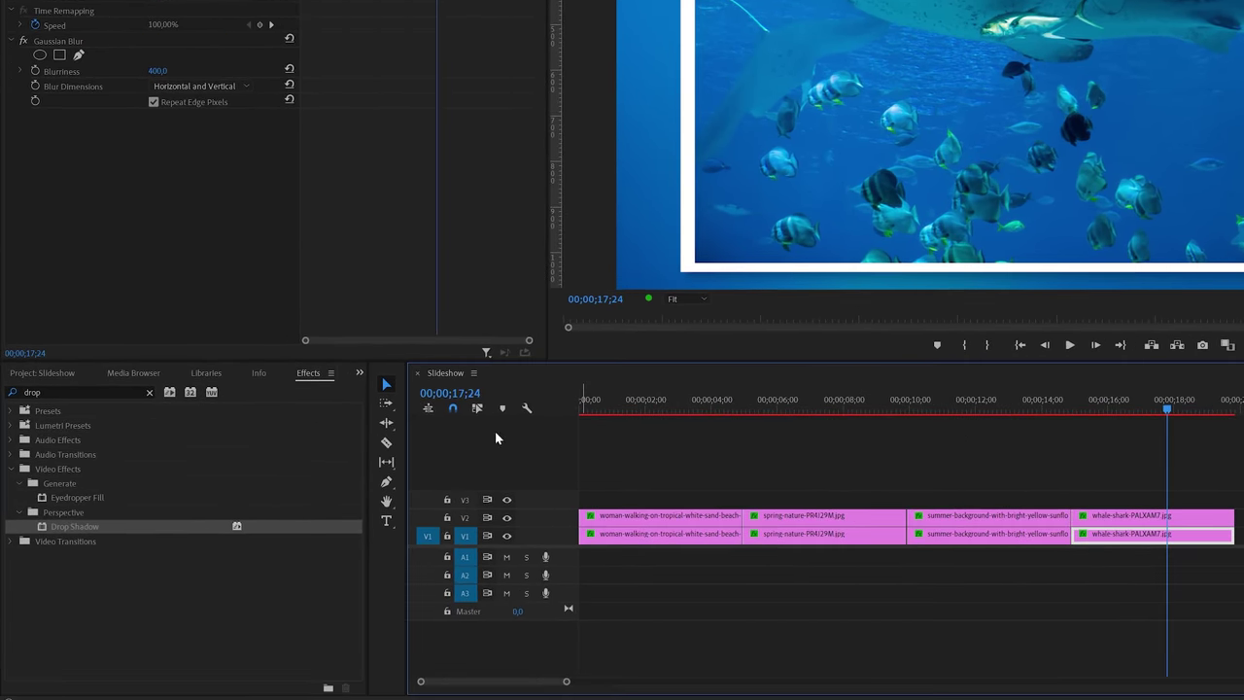
Search 'slid', place Slide at the cut between the first two photos, and preview it
click(151, 392)
text(slide)
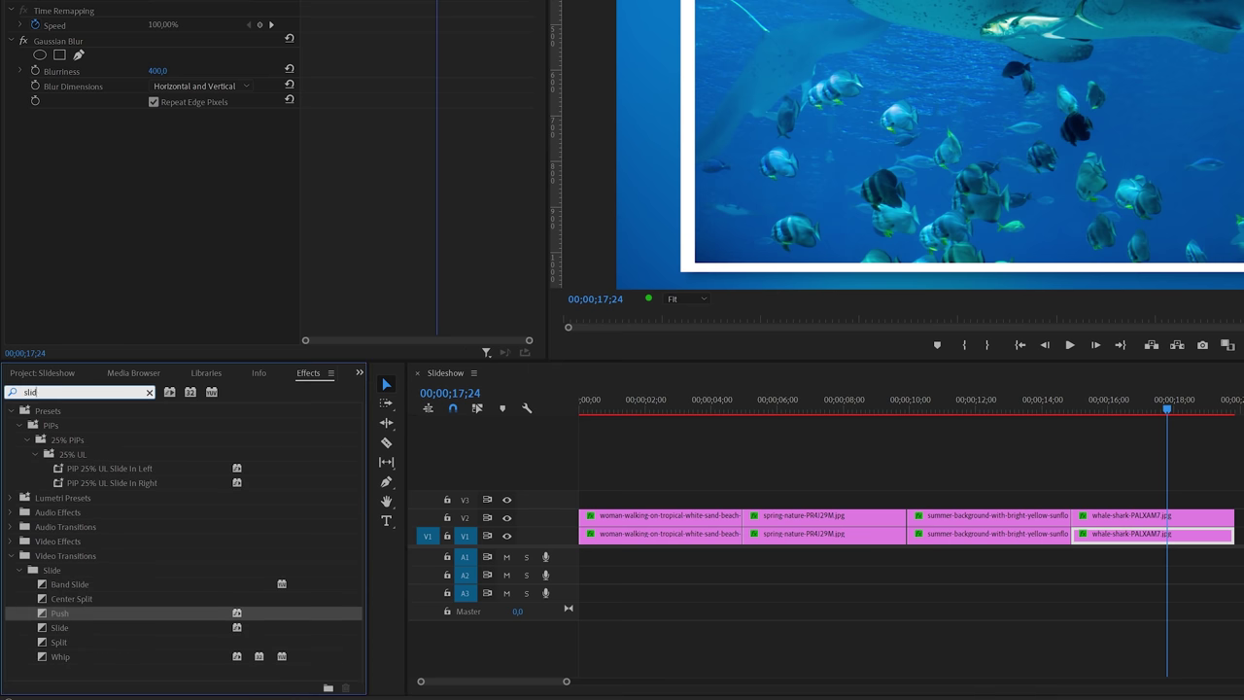
click(61, 629)
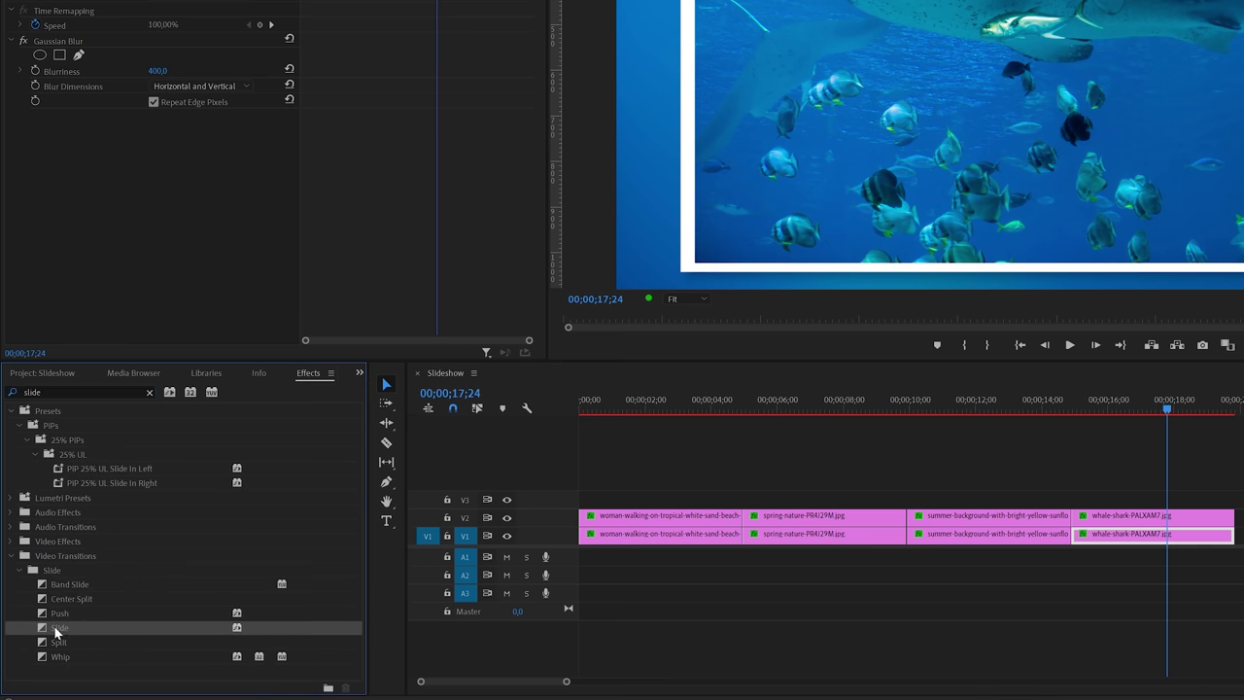
drag(54, 633, 742, 516)
click(742, 408)
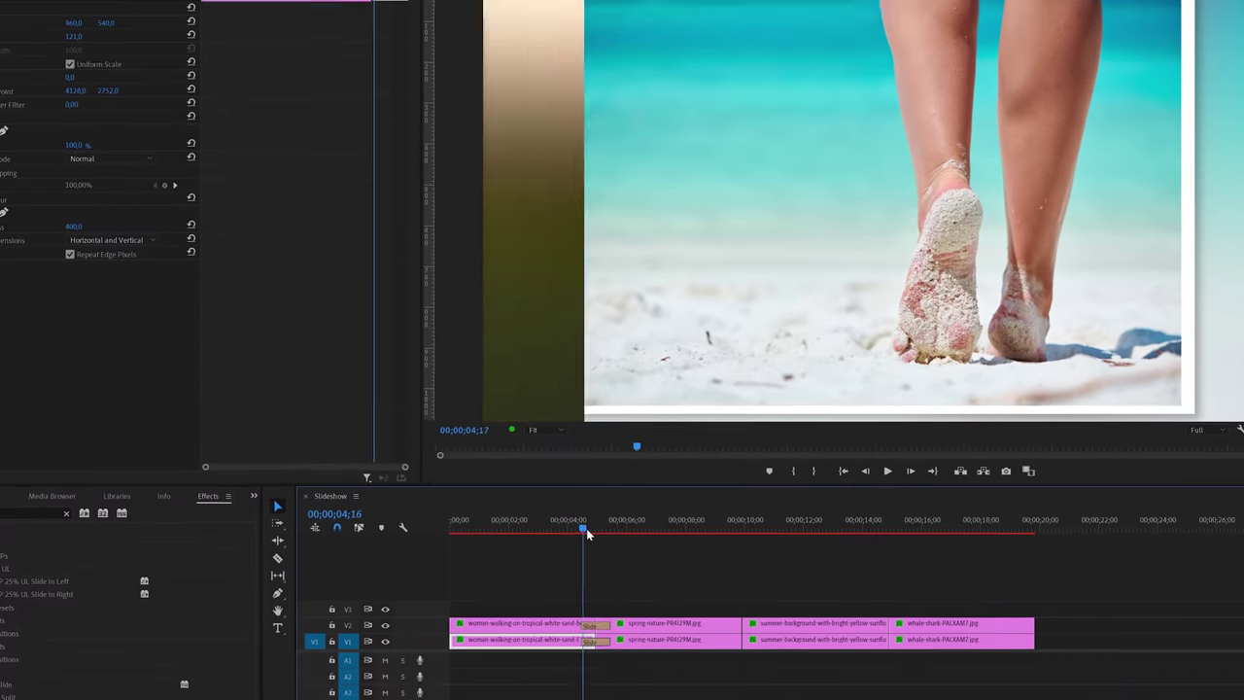
drag(586, 528, 578, 567)
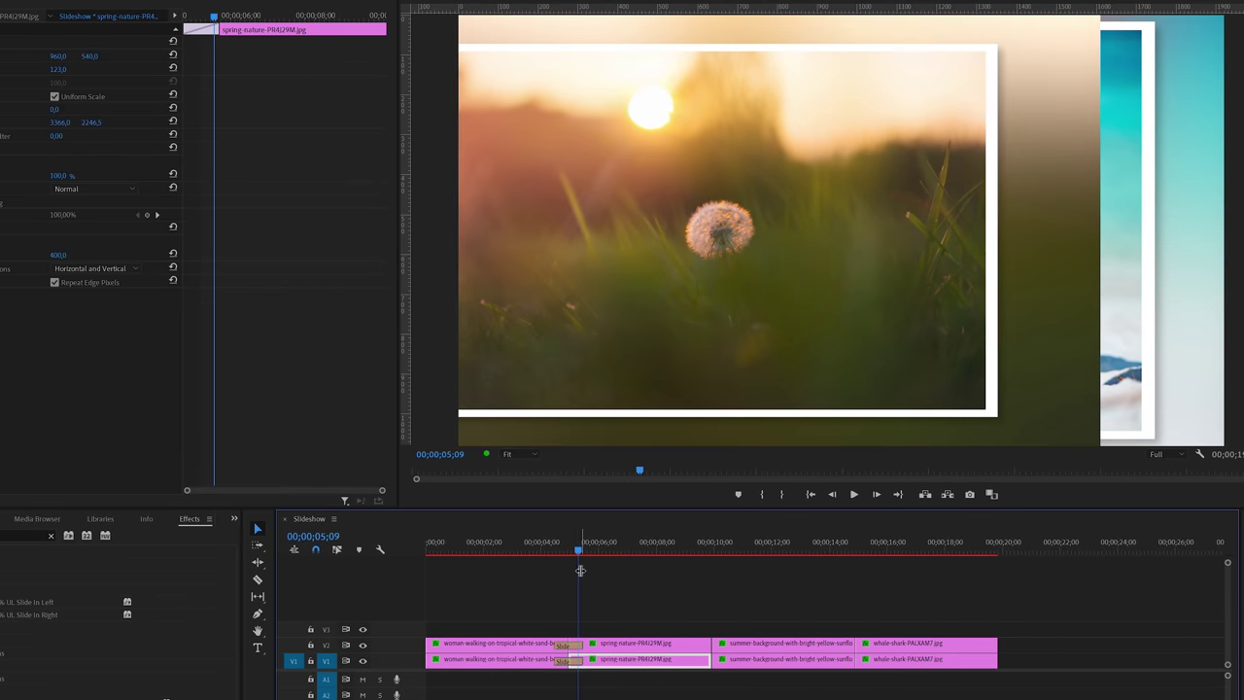
Set the V2 Slide transition to enter from the top edge and preview it
click(571, 647)
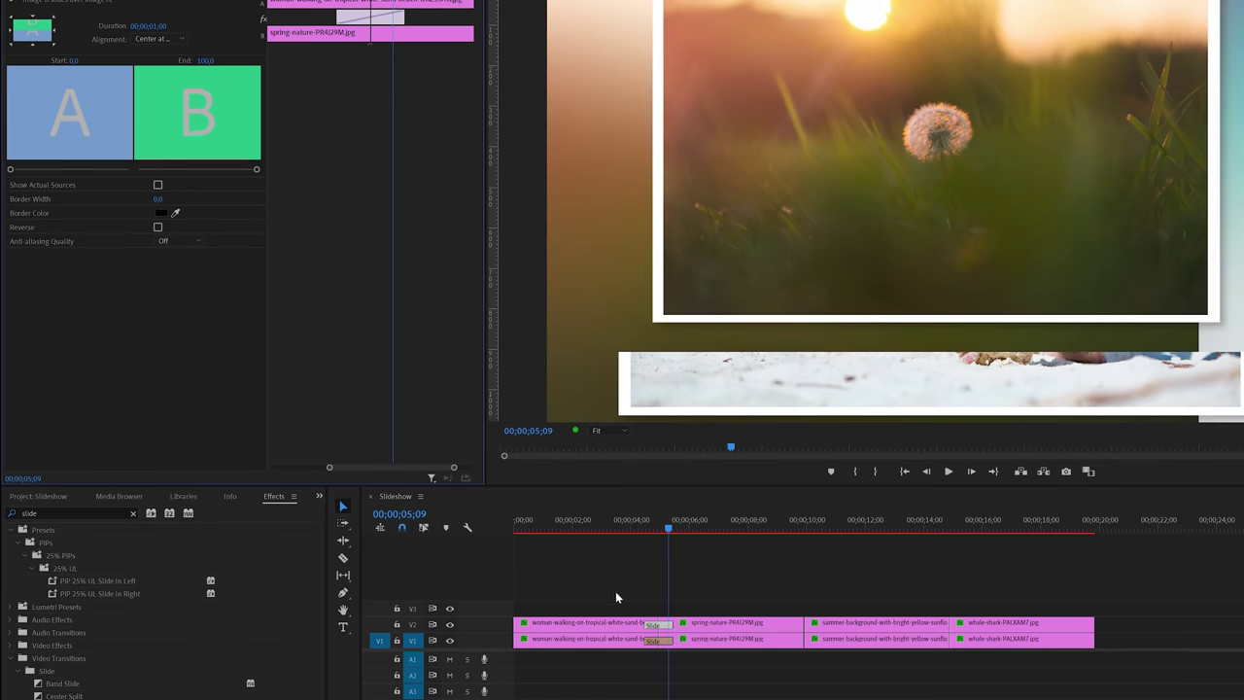
click(32, 17)
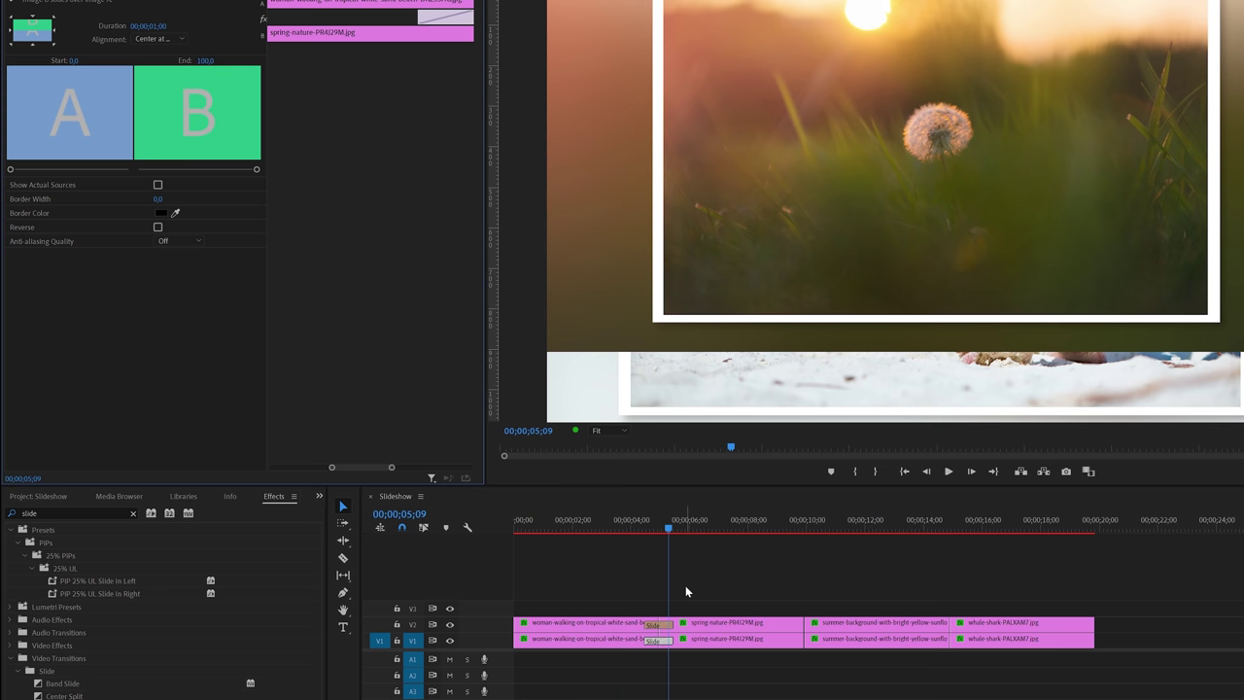
mouse_move(637, 524)
mouse_down()
mouse_move(677, 546)
mouse_move(655, 542)
mouse_up()
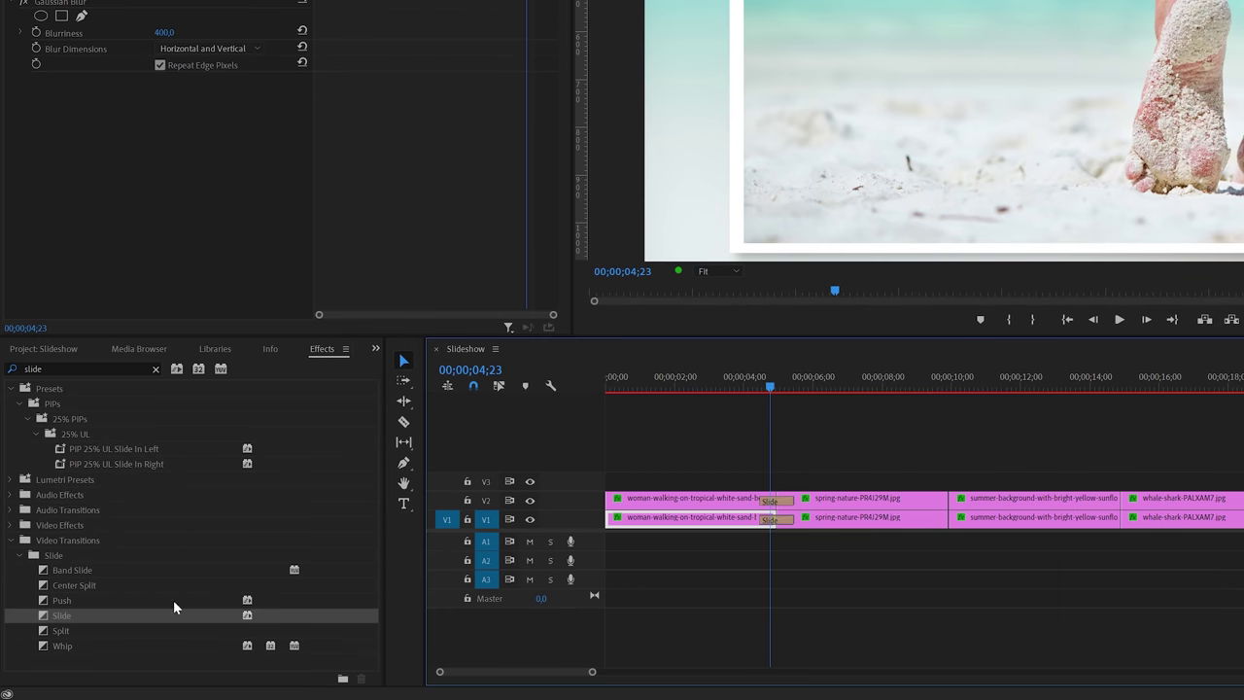
Set Slide as the default transition and apply it to the remaining selected clips with Ctrl+Shift+D
right_click(71, 622)
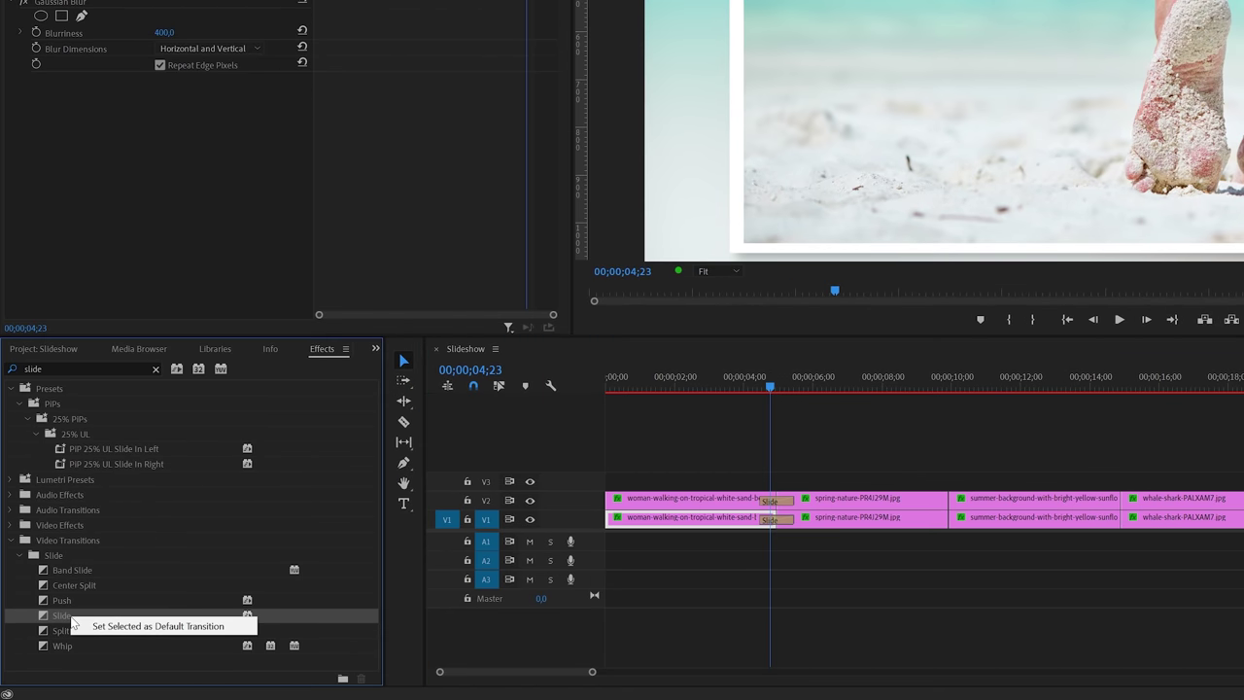
click(121, 630)
drag(925, 459, 1182, 542)
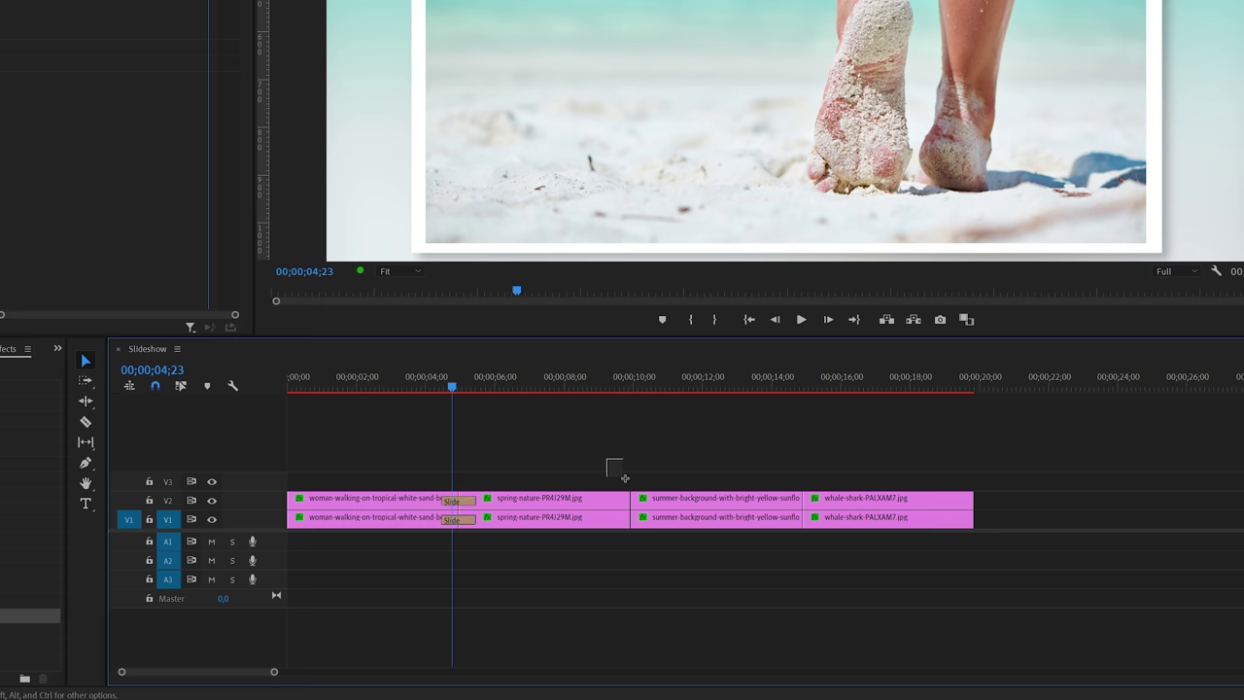
drag(865, 541, 862, 547)
key(ctrl+shift+d)
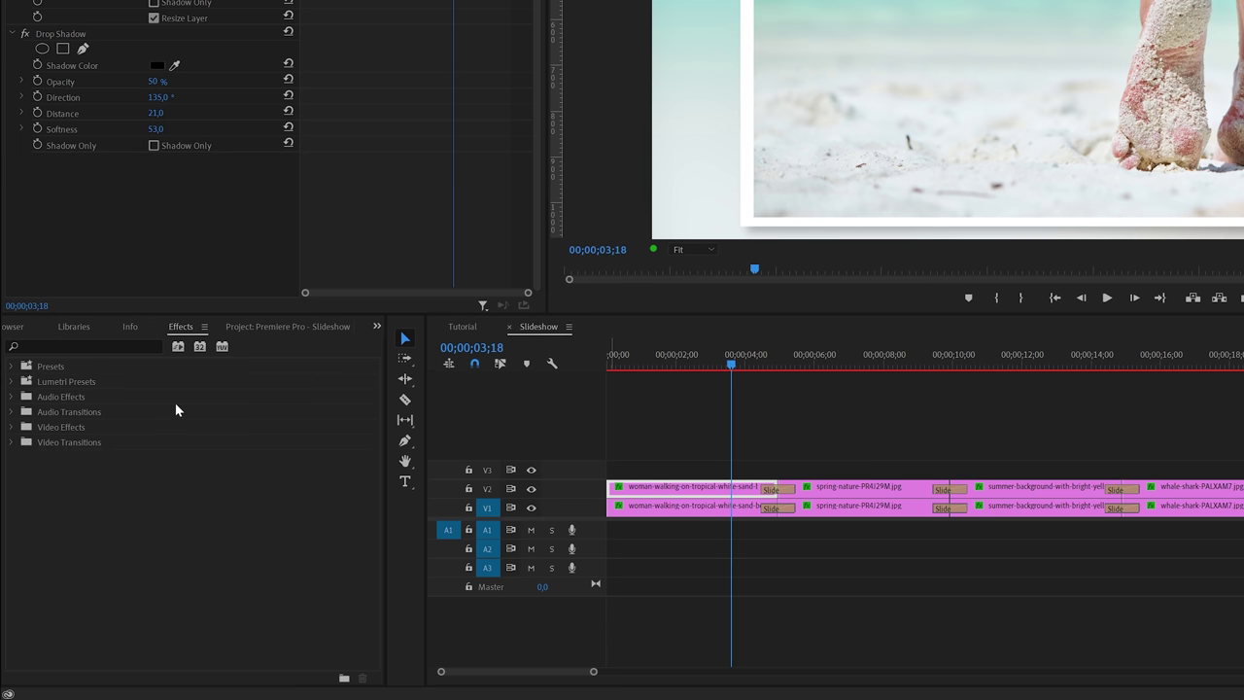
Search 'basic', drop Basic 3D onto the V2 beach photo, and set a Swivel keyframe at 0
click(96, 347)
text(basic)
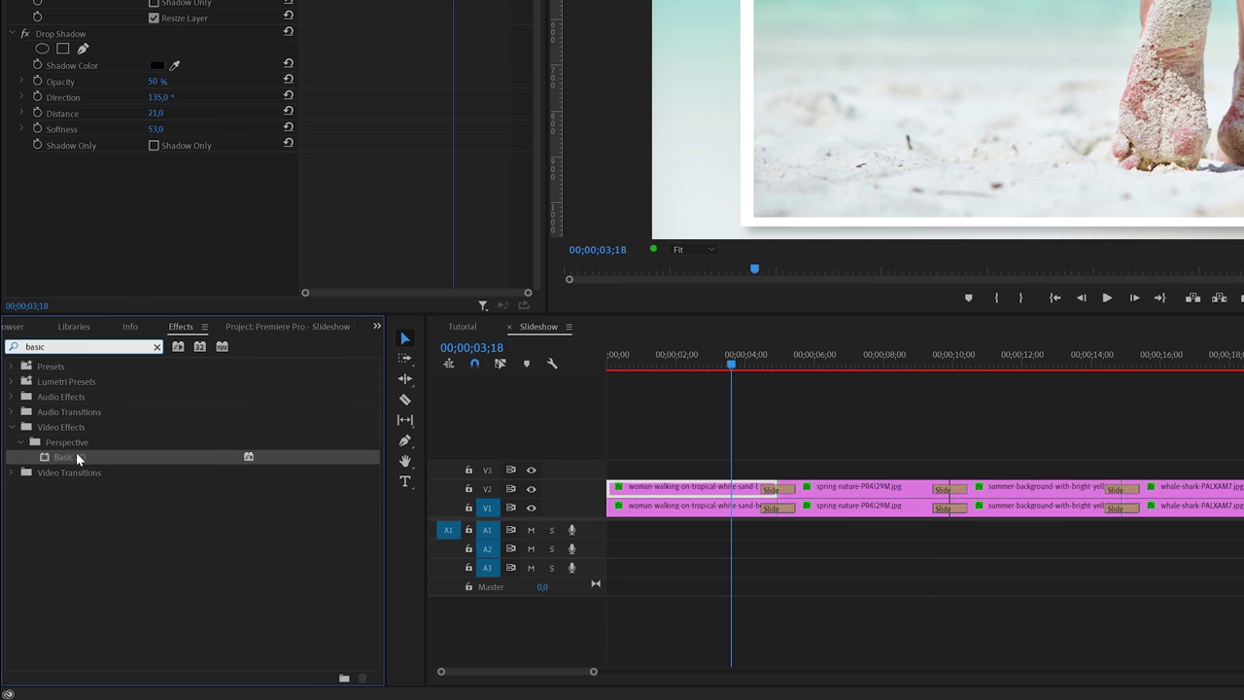
click(63, 455)
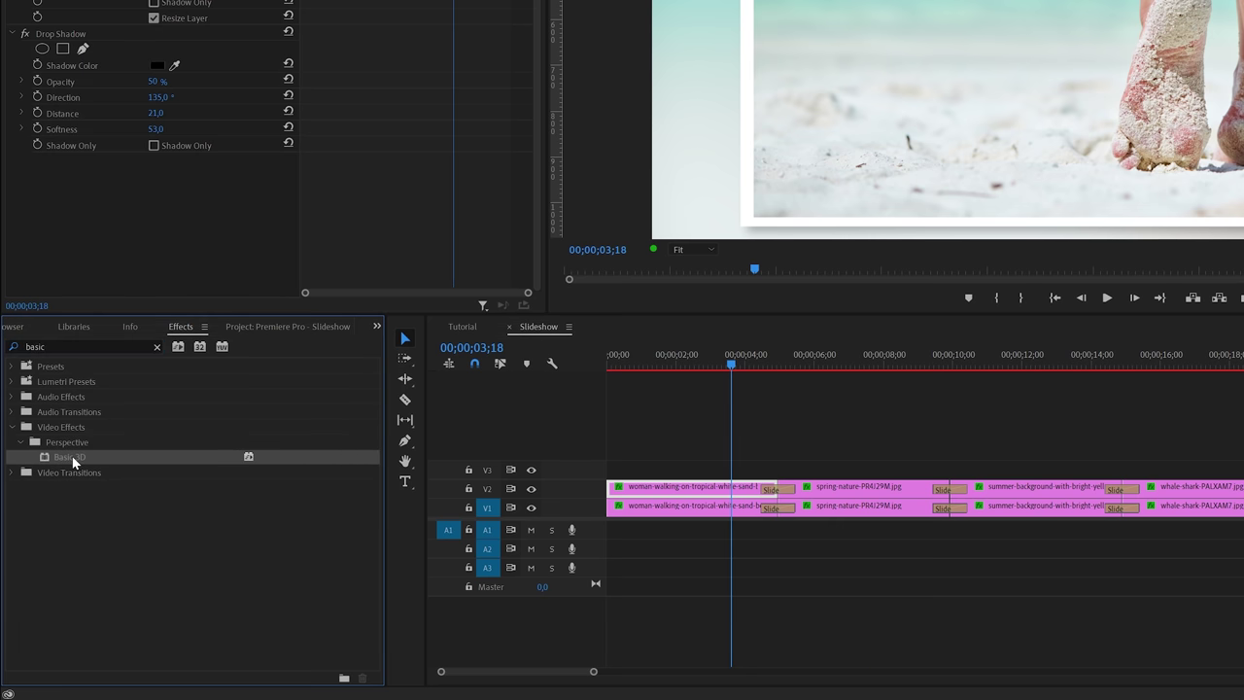
drag(125, 455, 681, 485)
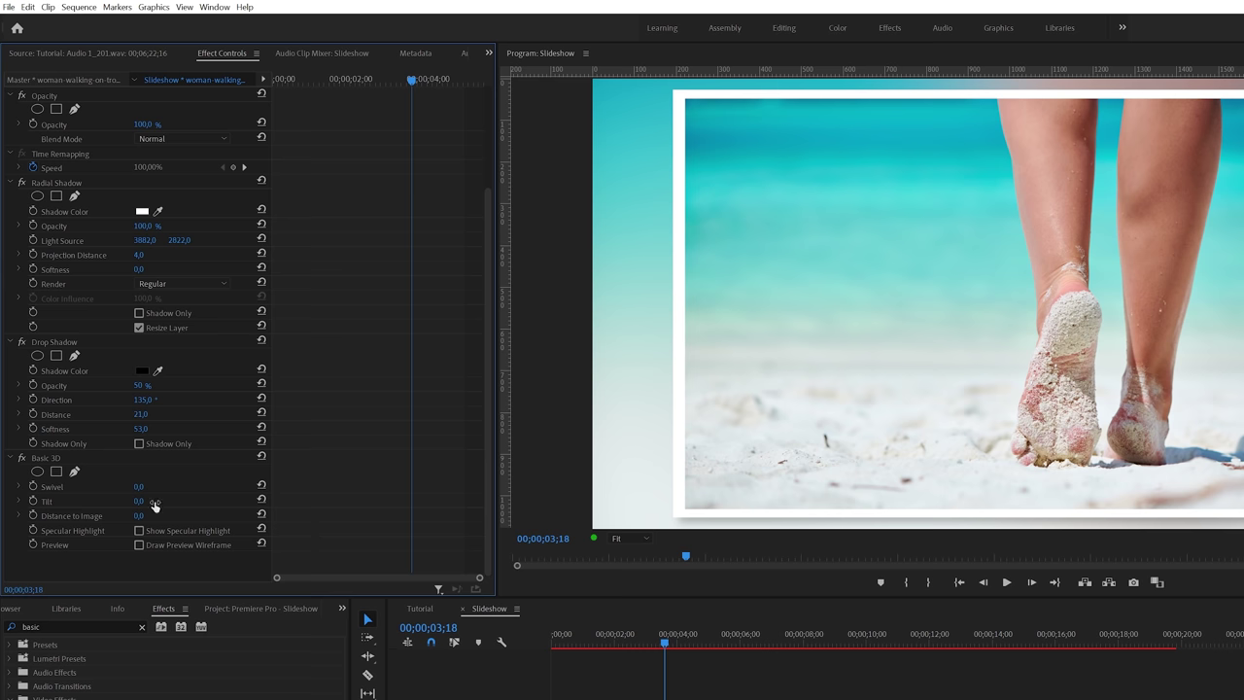
click(33, 487)
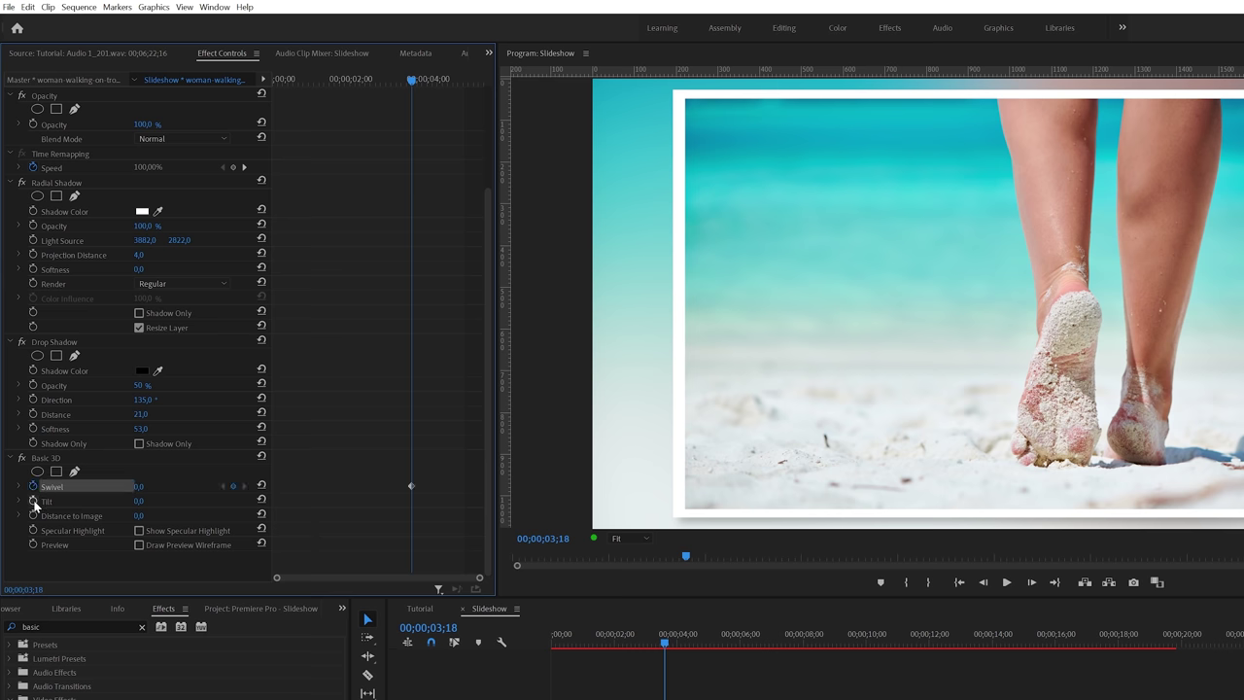
Keyframe Swivel and Tilt at 03;18, setting both to 3°
click(33, 502)
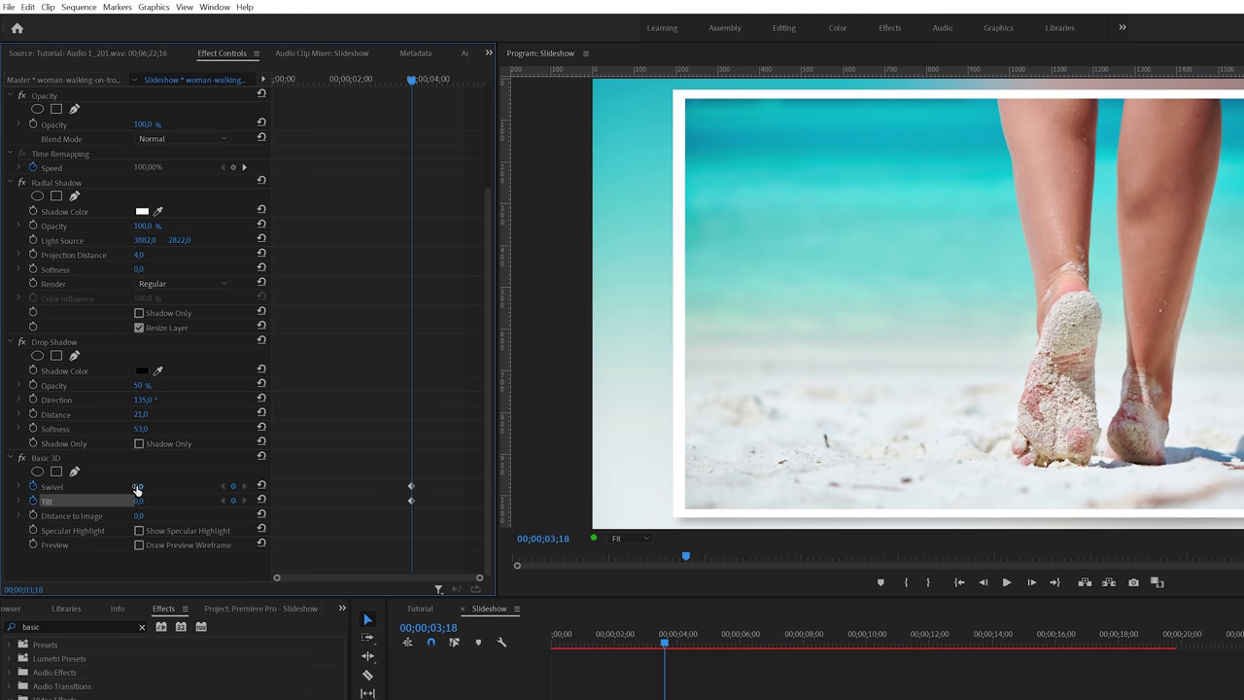
click(138, 487)
text(3)
key(Return)
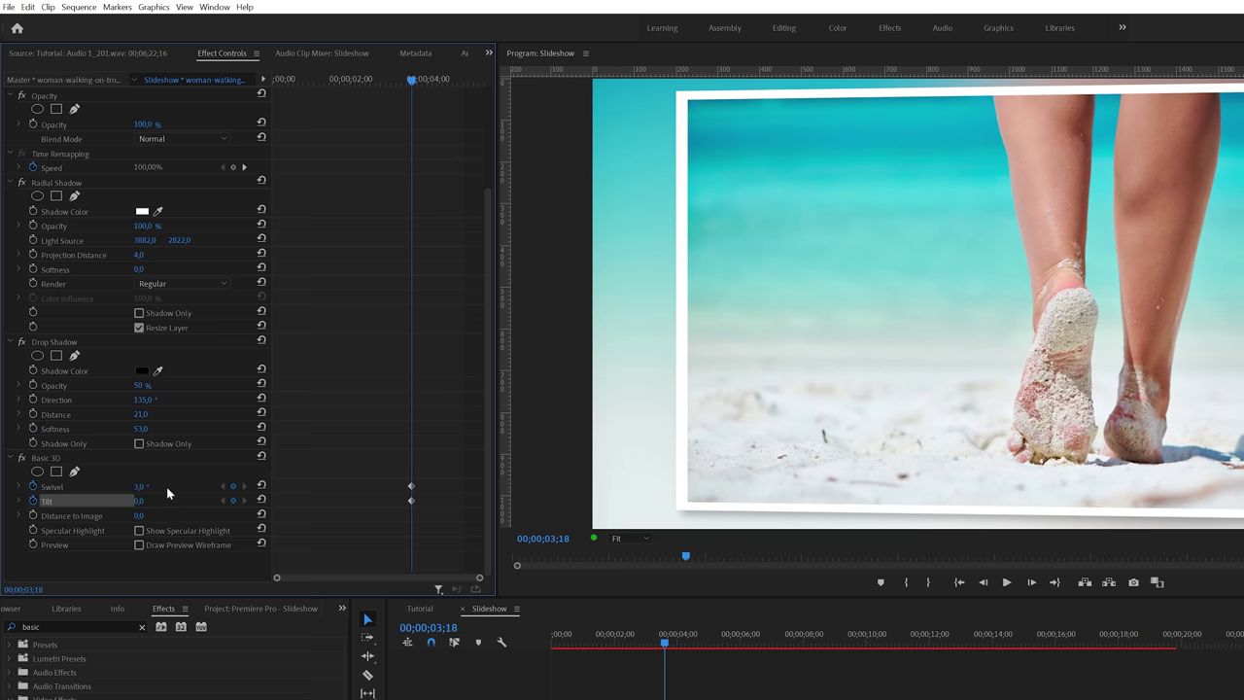
click(147, 498)
text(3)
key(Return)
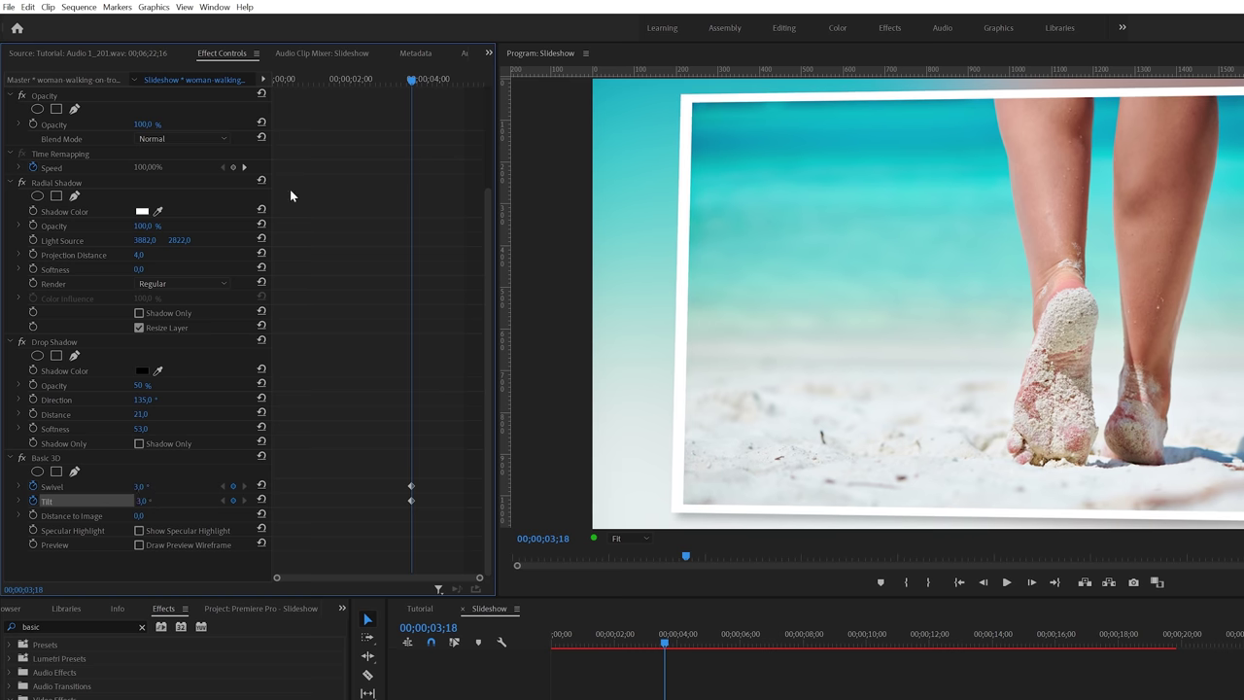
At about 01;06, keyframe Swivel at -3° with an adjusted Tilt, then preview the rocking
click(320, 79)
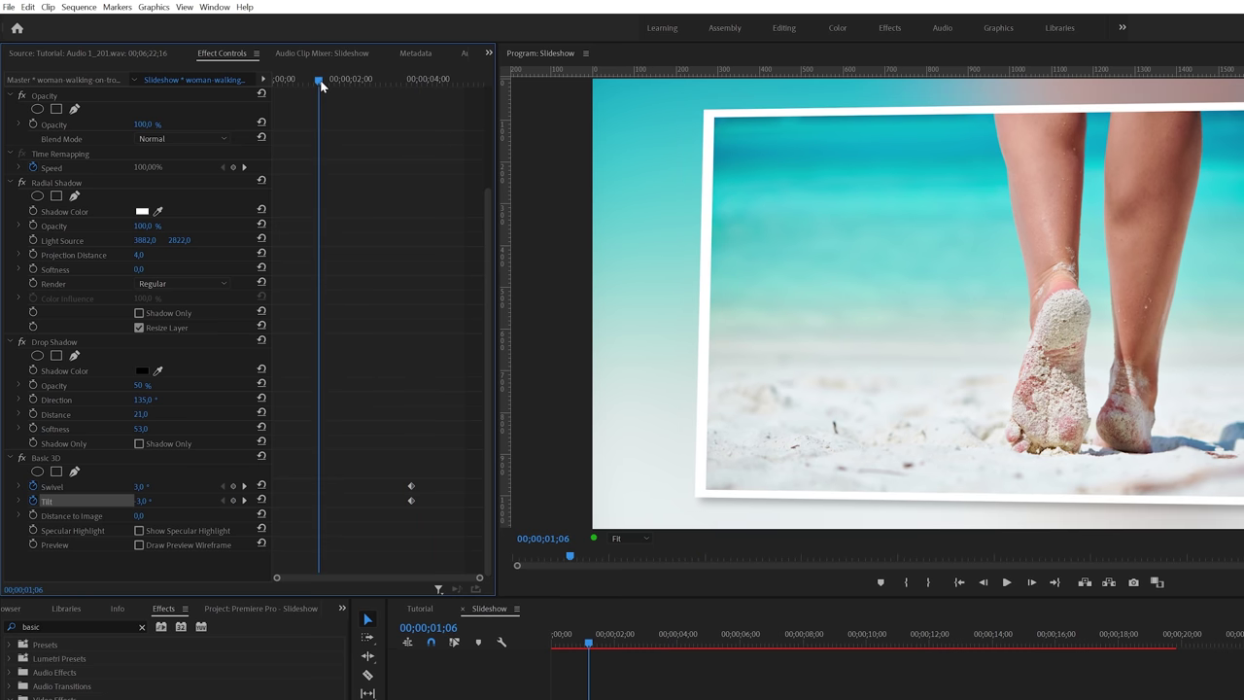
click(146, 486)
text(-3)
key(Return)
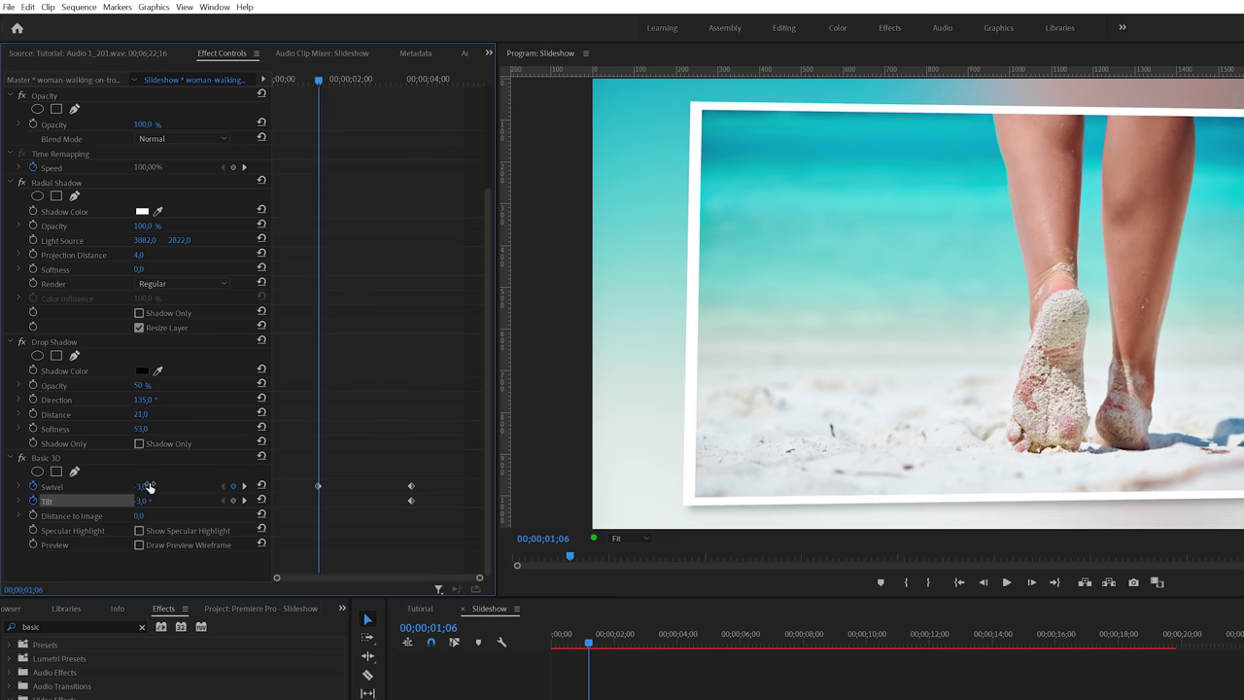
drag(148, 500, 155, 503)
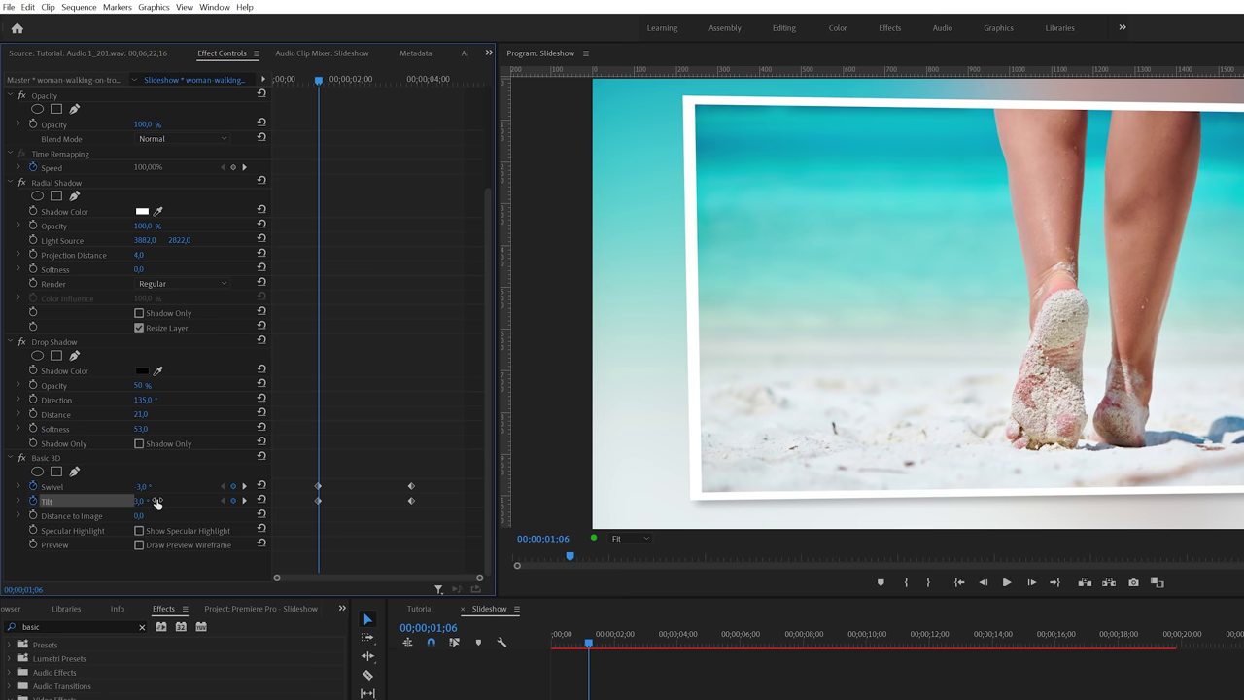
drag(316, 91, 337, 149)
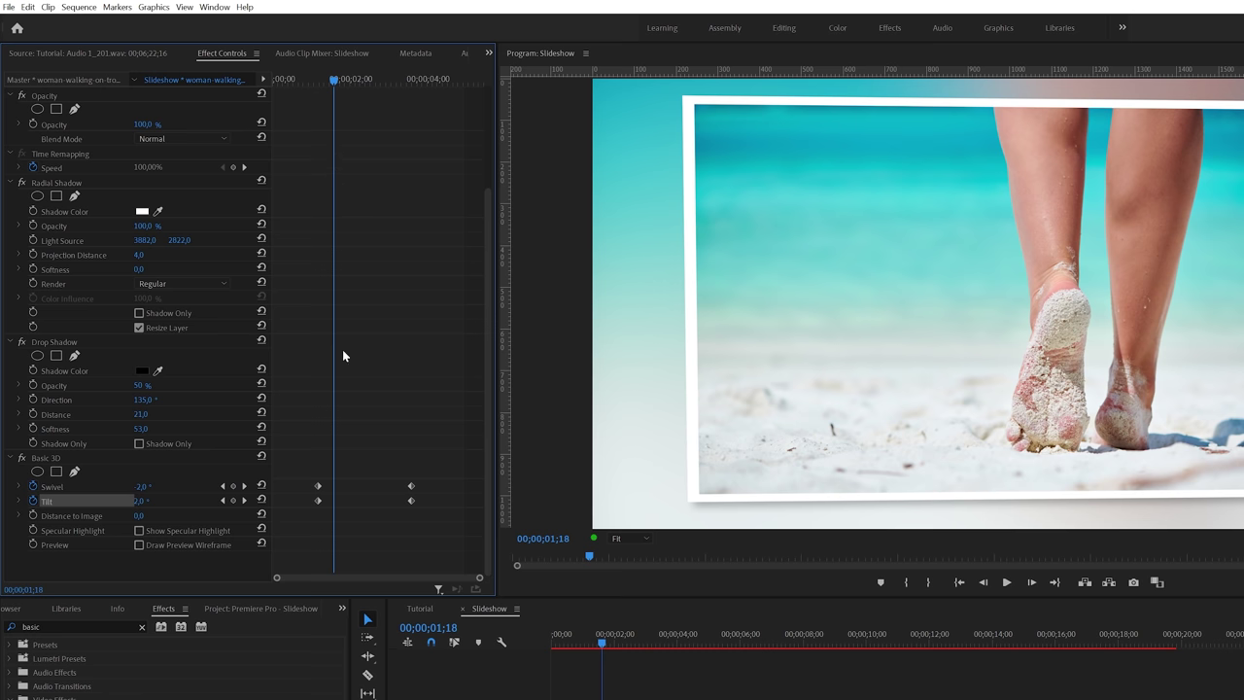
Ease out the first Swivel/Tilt keyframes, ease in the second, and spread them further apart
drag(321, 483, 312, 507)
right_click(318, 500)
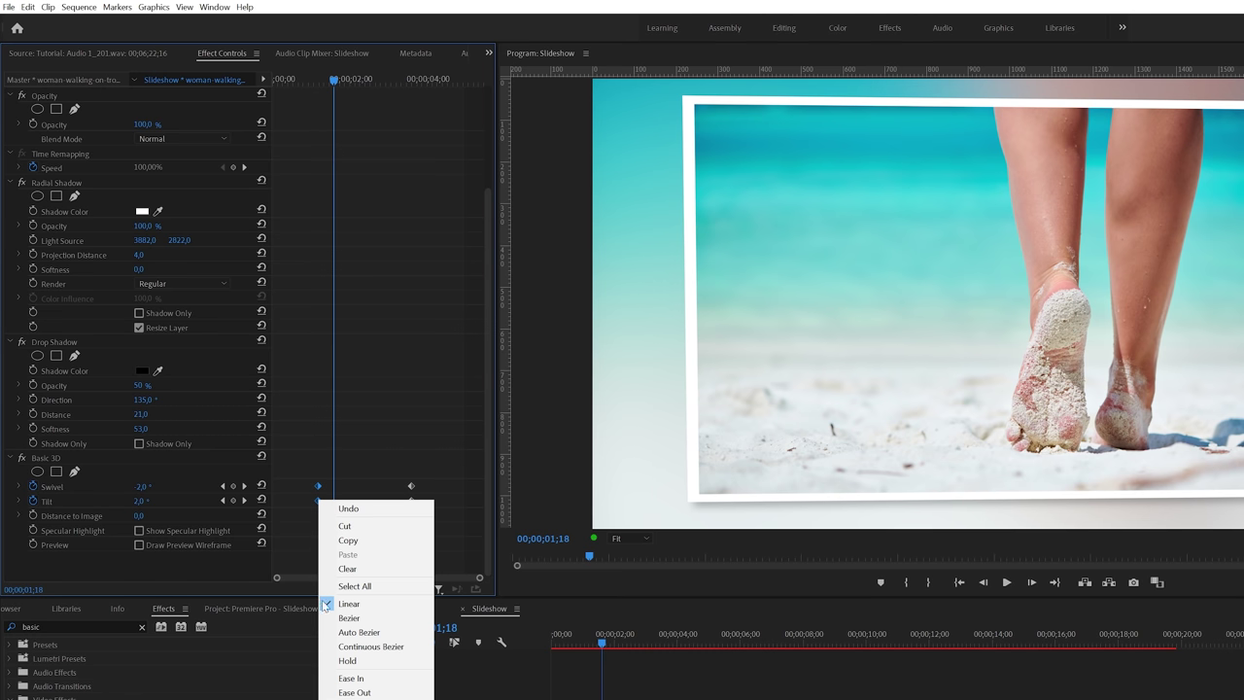
click(354, 692)
drag(393, 468, 414, 507)
right_click(411, 501)
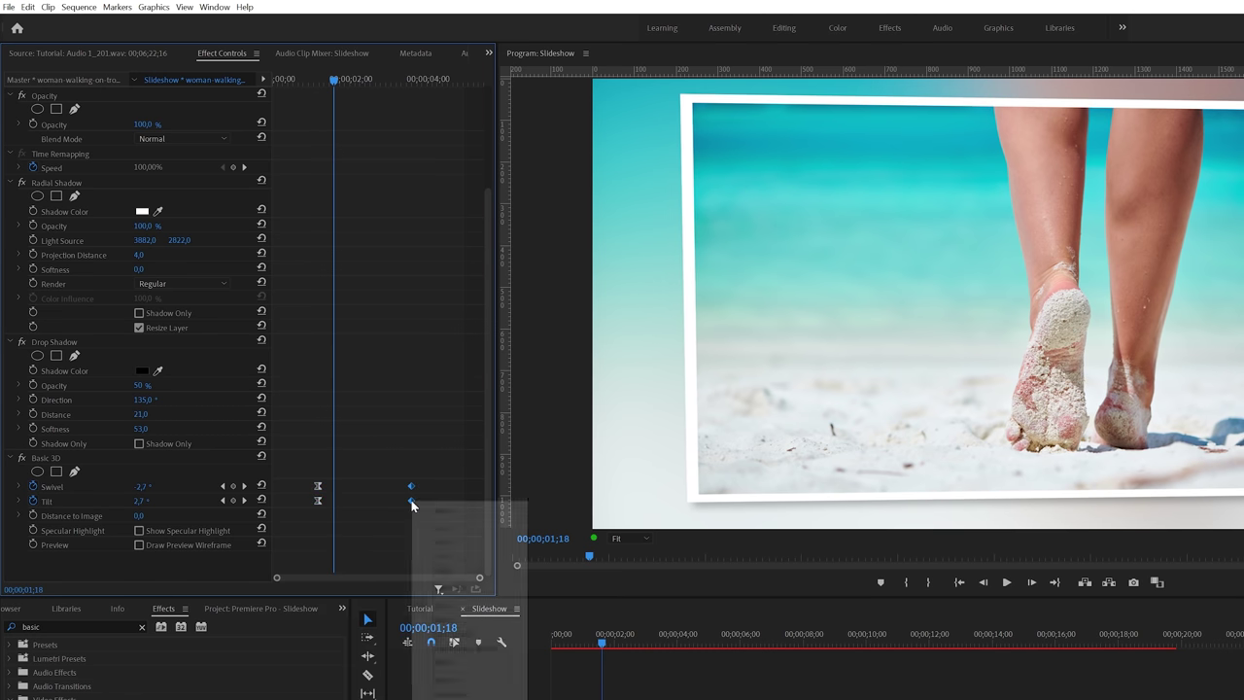
click(444, 680)
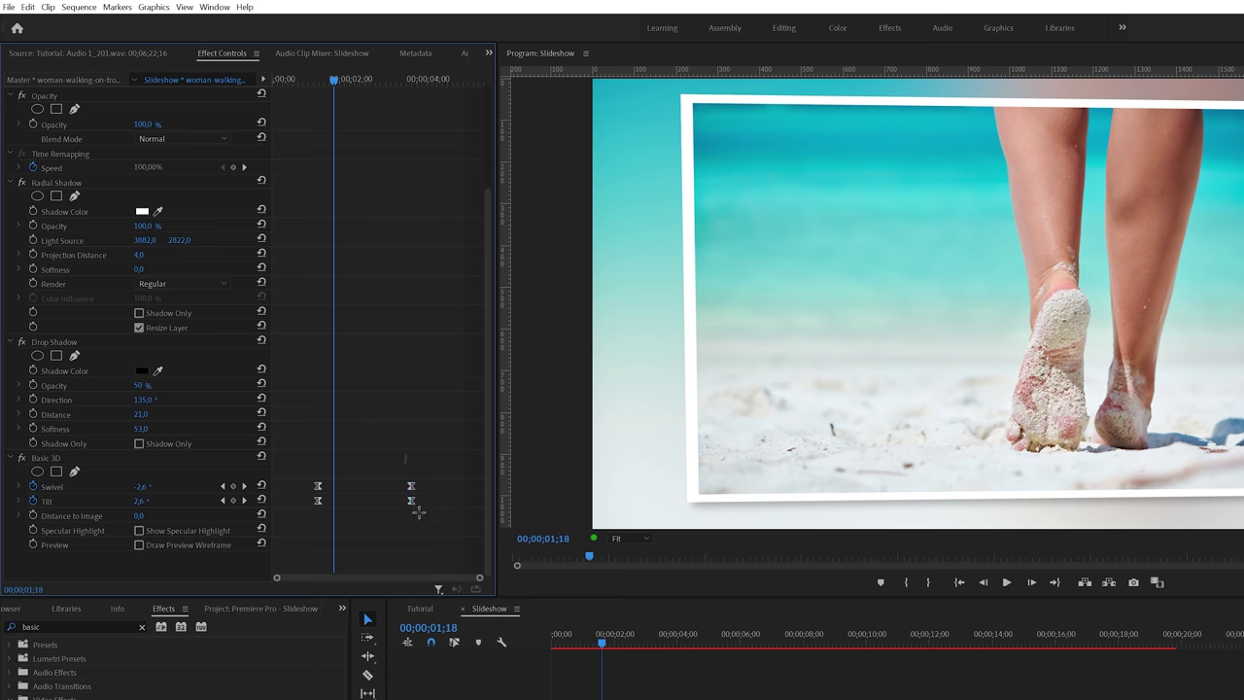
drag(416, 511, 485, 510)
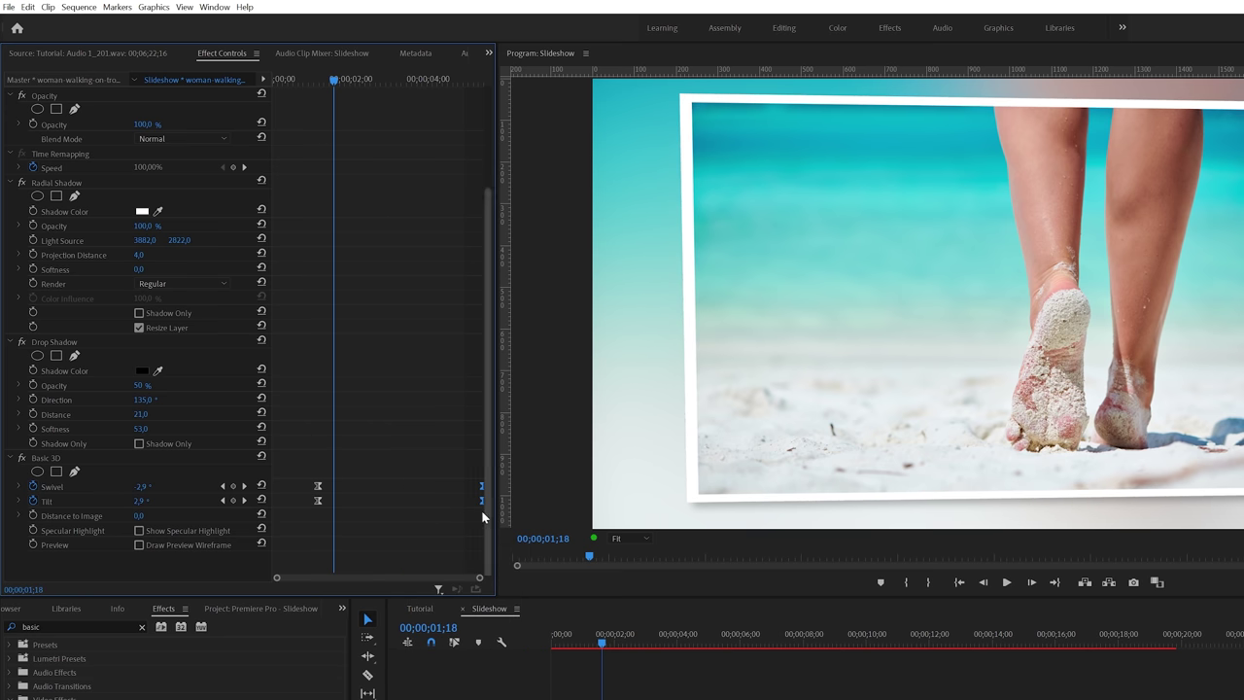
drag(318, 502, 270, 507)
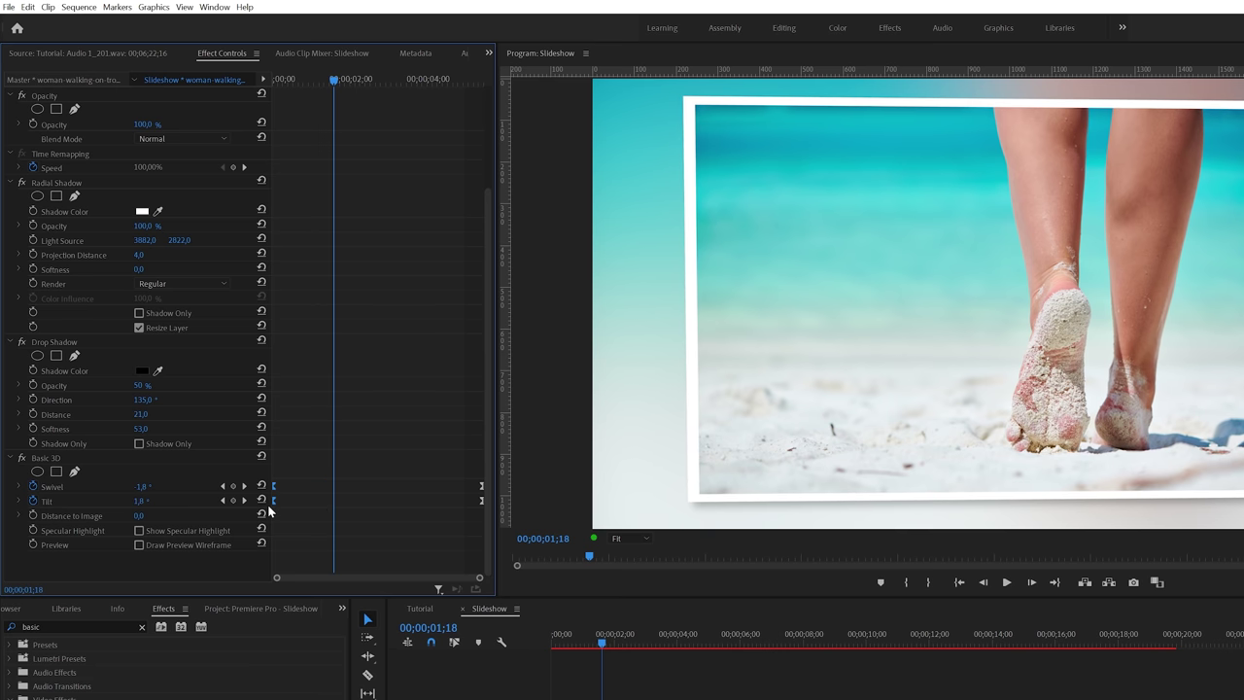
Paste the beach photo's Basic 3D animation onto the spring, sunflower and whale-shark clips, then preview
key(ctrl+c)
click(55, 461)
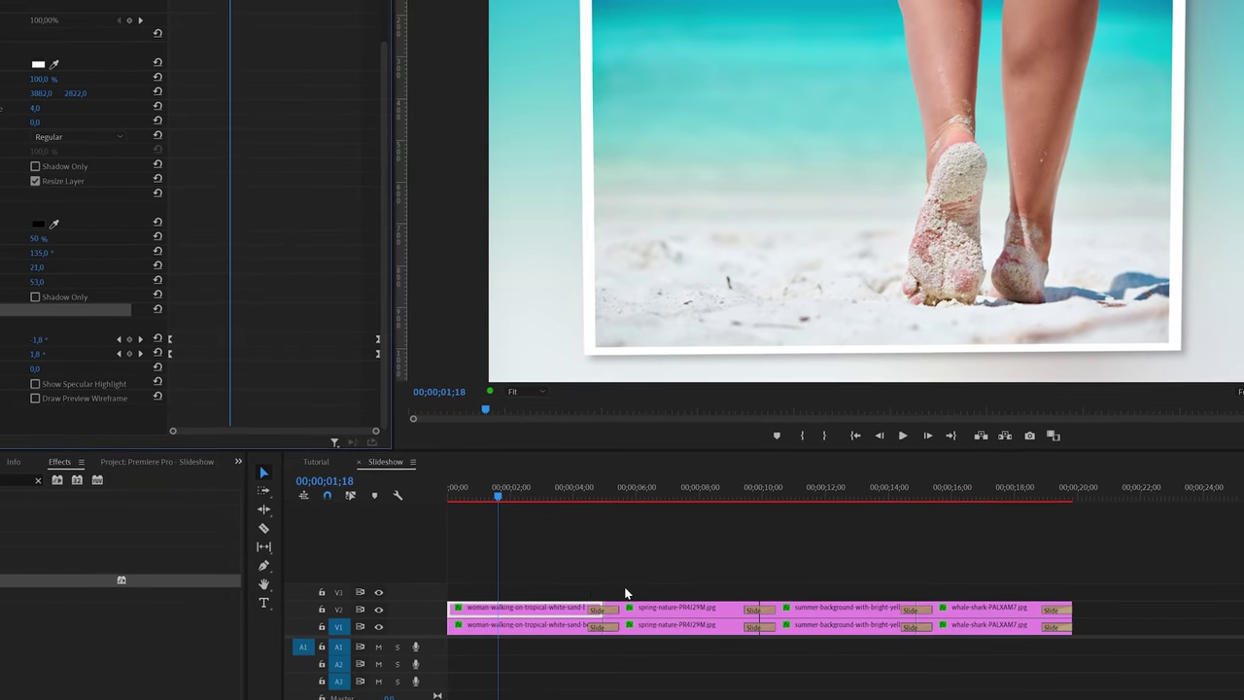
drag(789, 699, 1041, 699)
drag(940, 606, 980, 616)
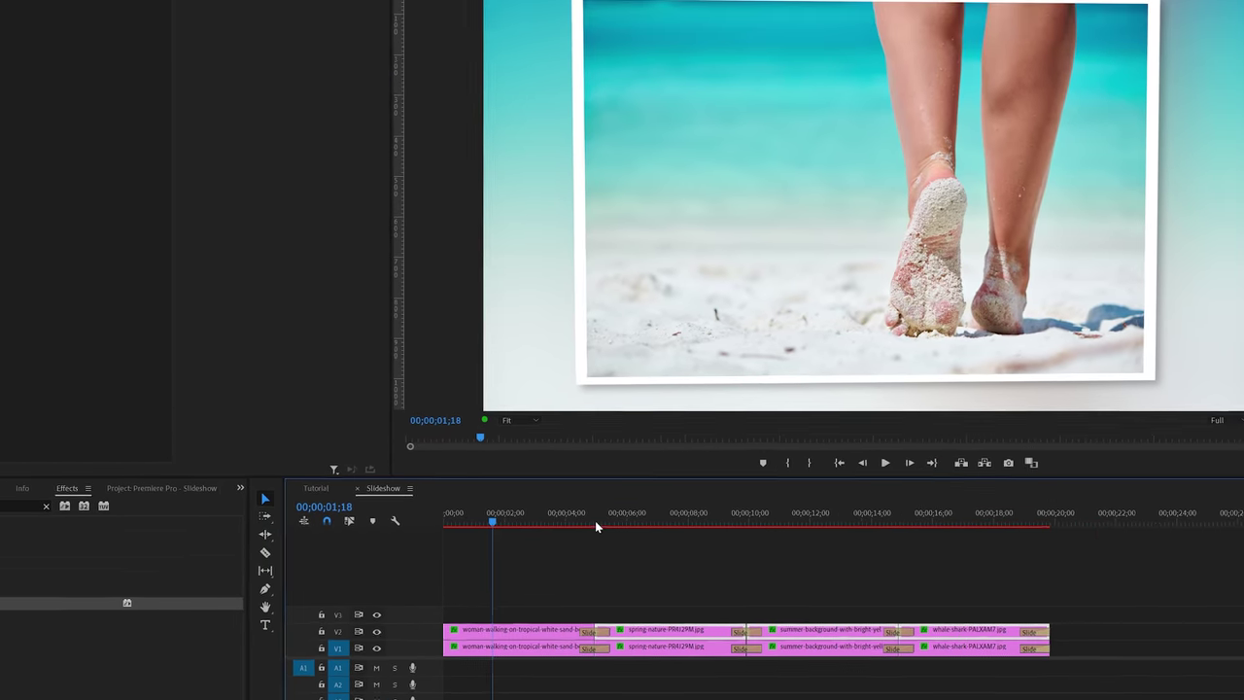
click(640, 497)
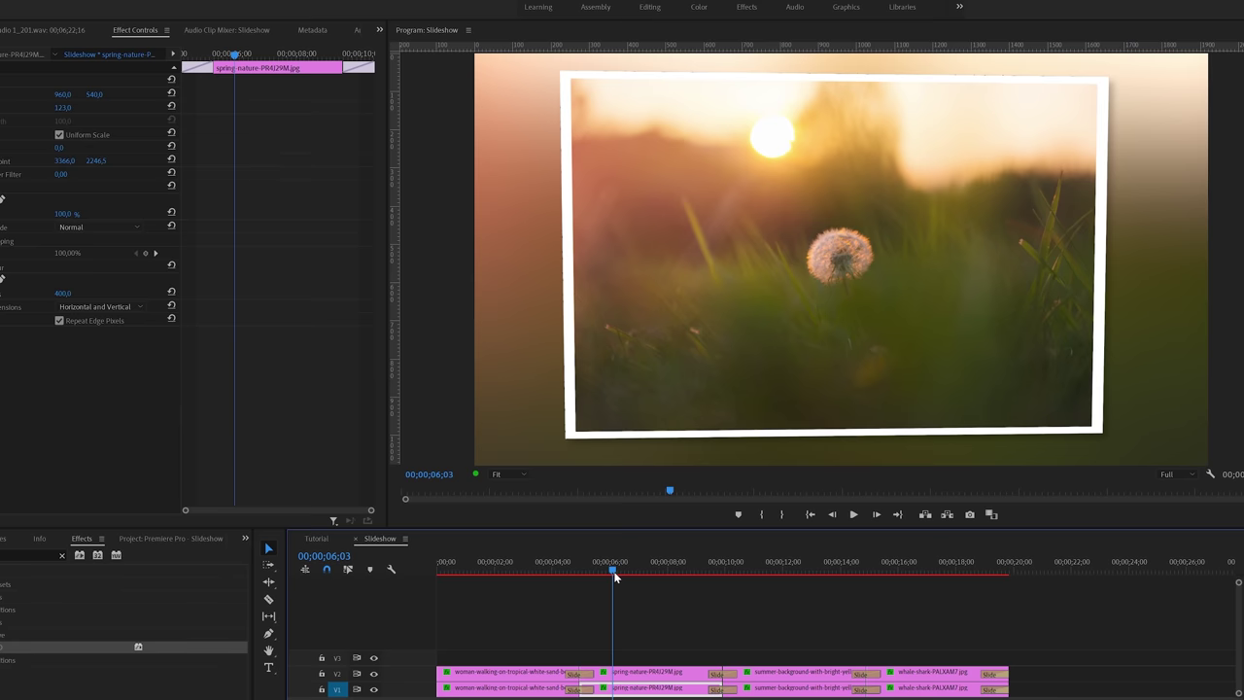
drag(615, 576, 904, 579)
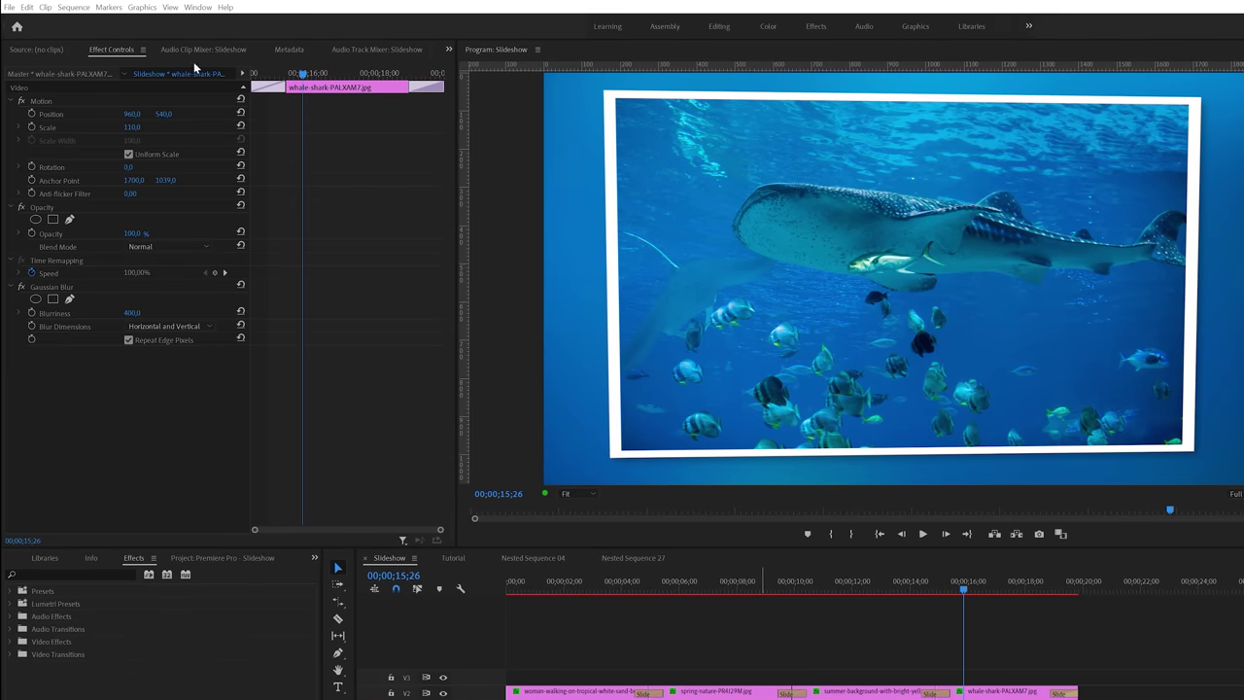
Render the Slideshow sequence's effects In to Out and move the Rendering progress dialog aside
click(85, 8)
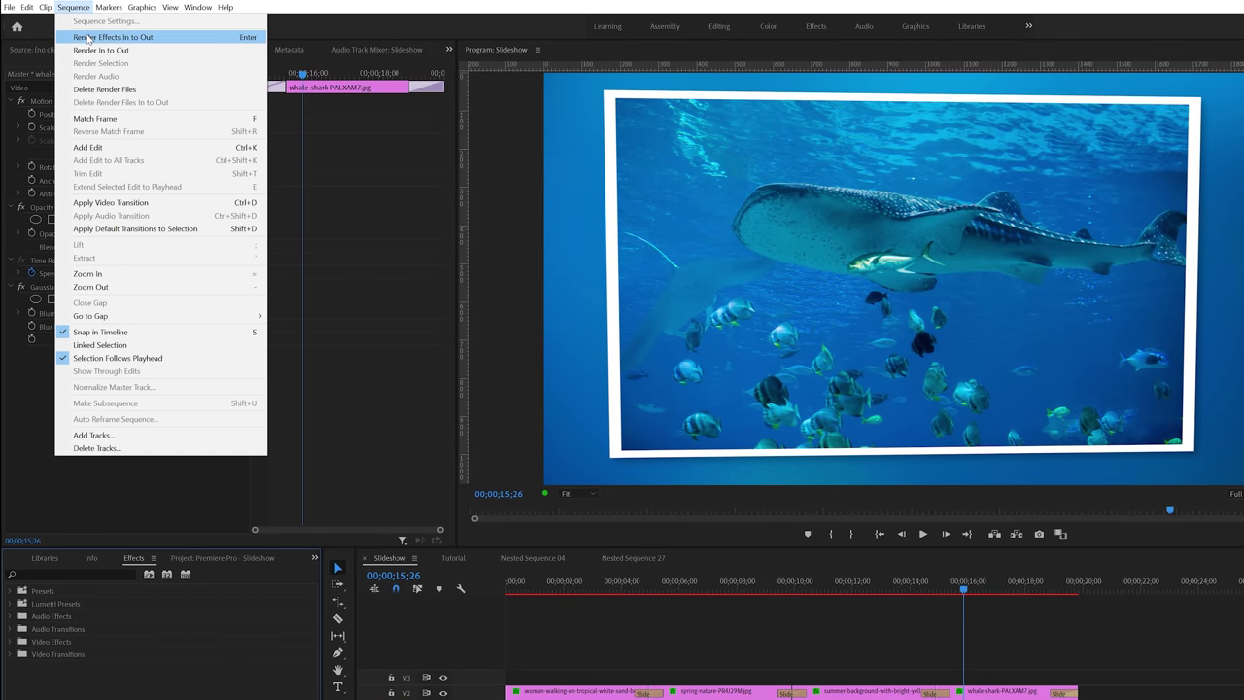
click(142, 37)
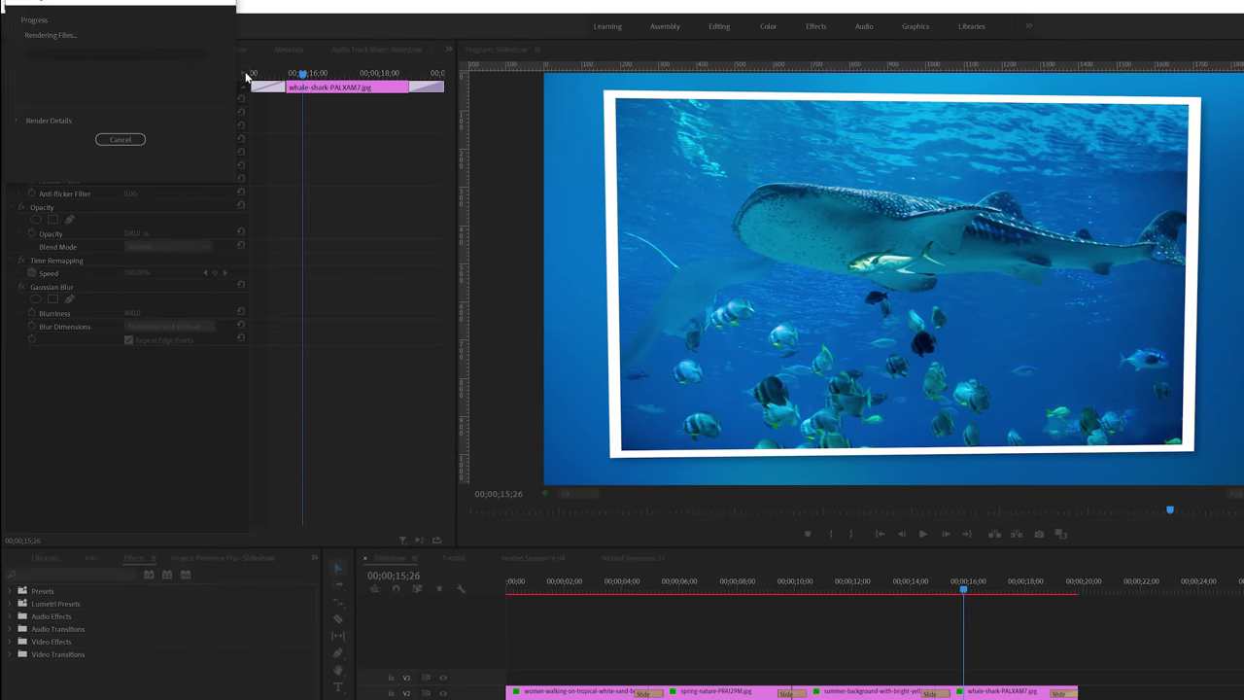
drag(188, 8, 764, 337)
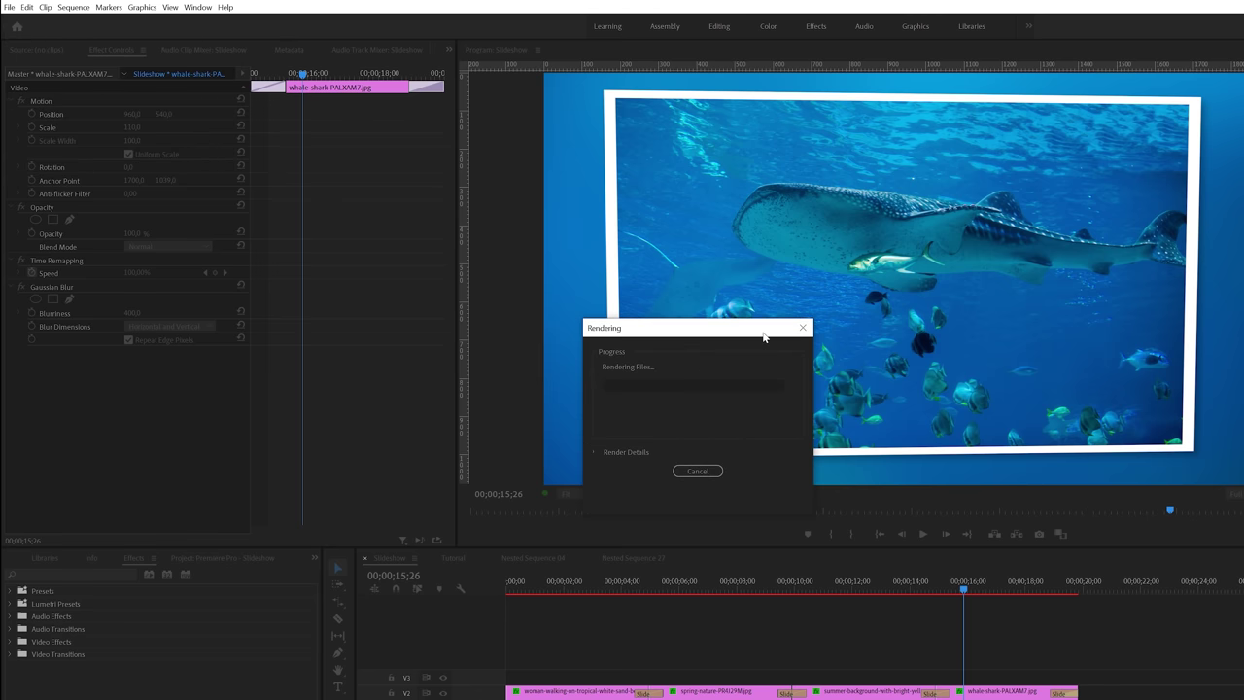